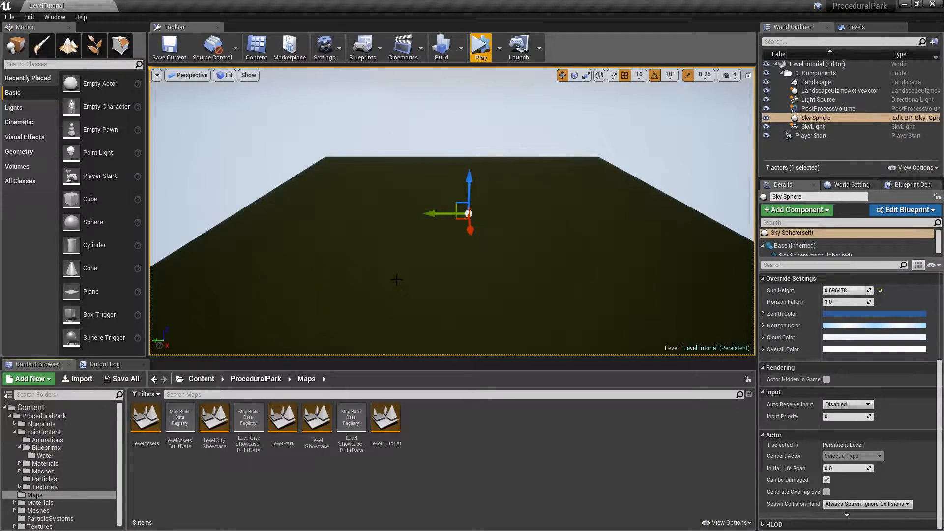
Place the BP_Park blueprint from ProceduralPark/Blueprints/Tools near the middle of the landscape and focus on it
{"action": "left_click", "coordinate": [55, 418]}
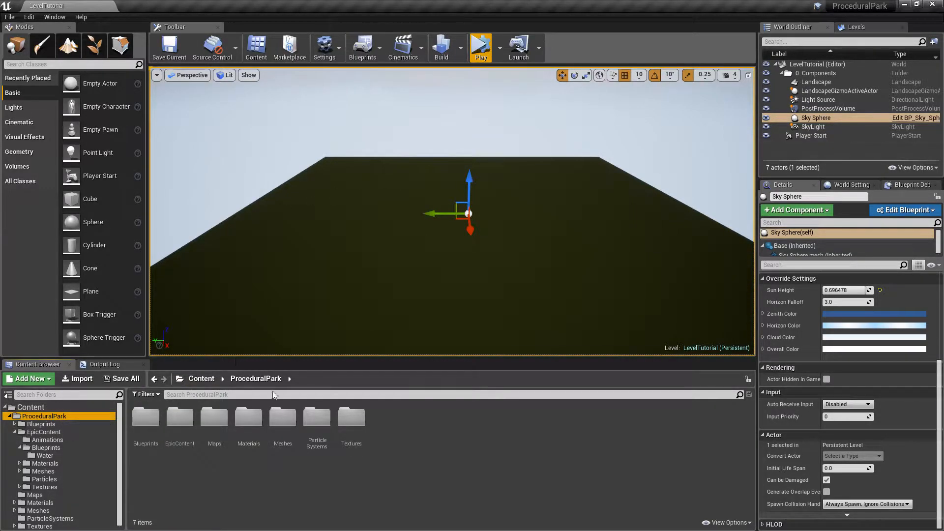
{"action": "double_click", "coordinate": [145, 417]}
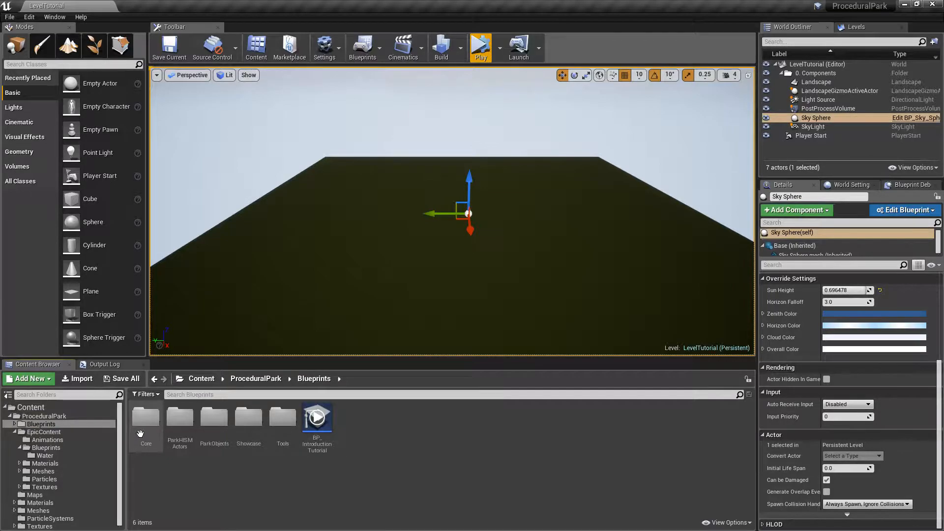
{"action": "double_click", "coordinate": [283, 418]}
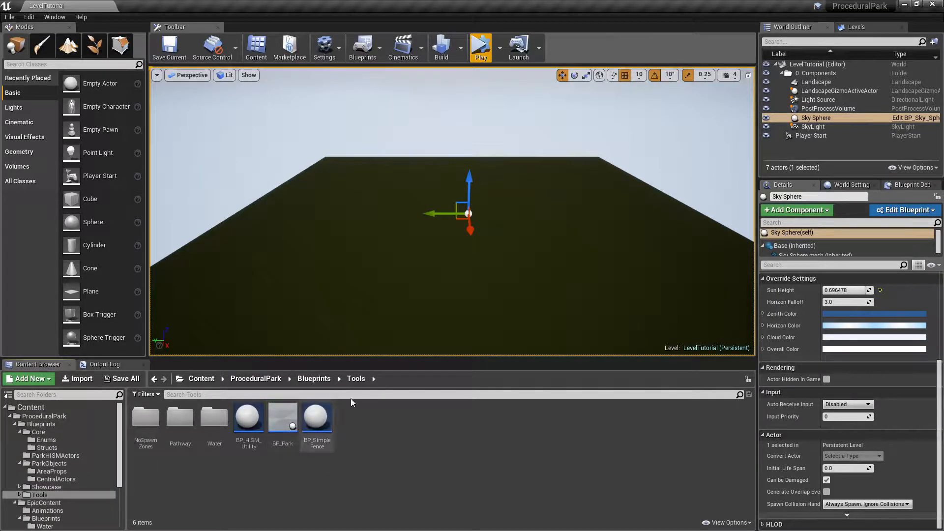
{"action": "left_click_drag", "start_coordinate": [283, 422], "coordinate": [470, 232]}
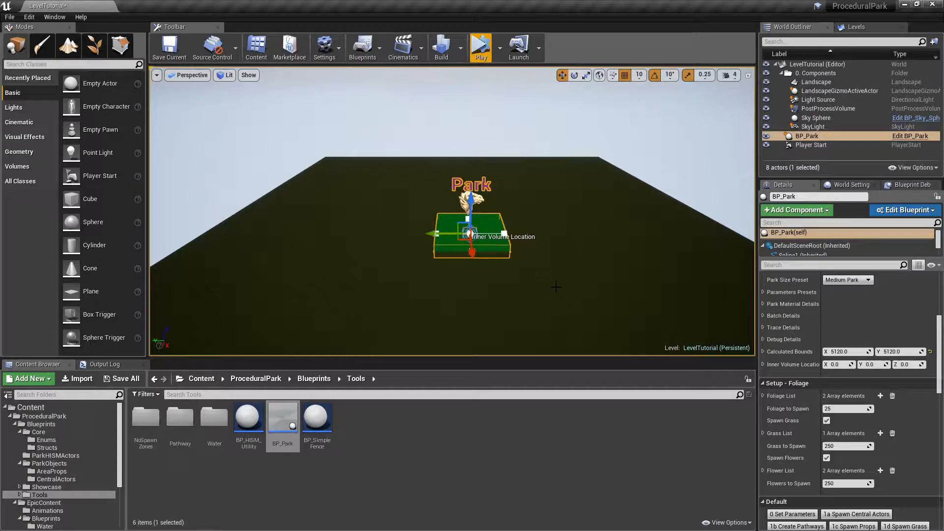
{"action": "key", "text": "f"}
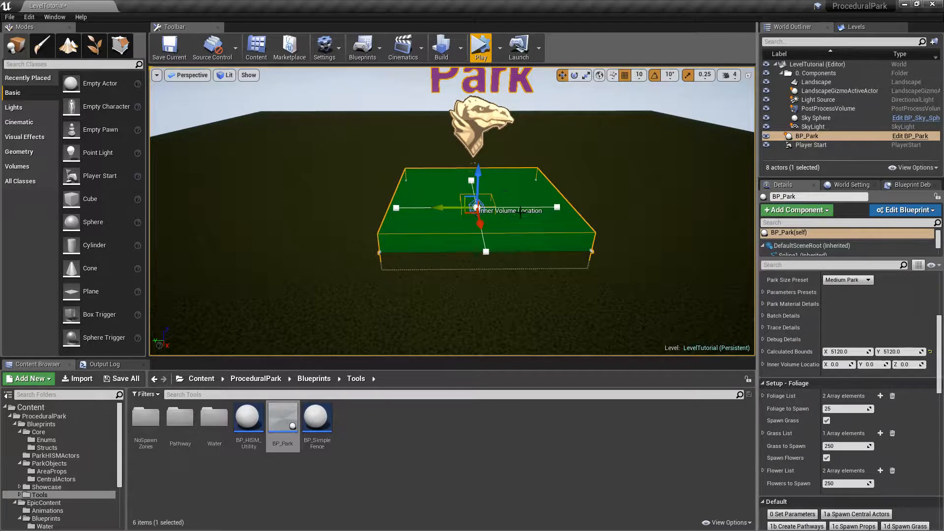
Collapse the 0. Components folder and widen the details area to show BP_Park's setup properties and numbered functions
{"action": "left_click", "coordinate": [781, 73]}
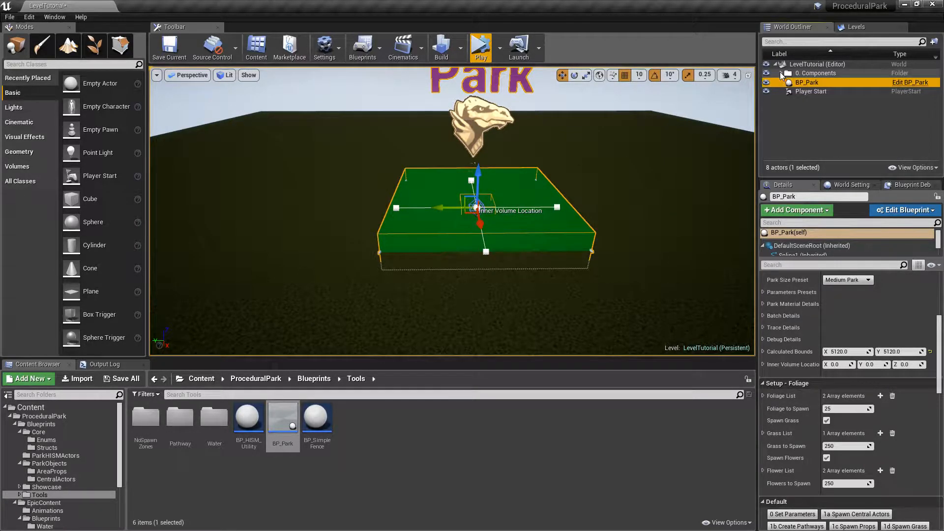
{"action": "scroll", "coordinate": [909, 309], "scroll_direction": "up", "scroll_amount": 5}
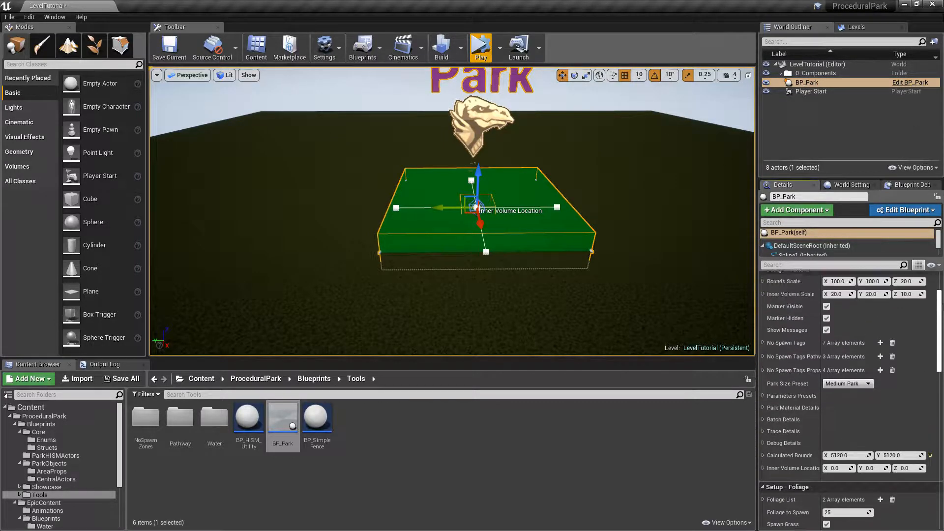
{"action": "left_click_drag", "start_coordinate": [757, 332], "coordinate": [737, 332]}
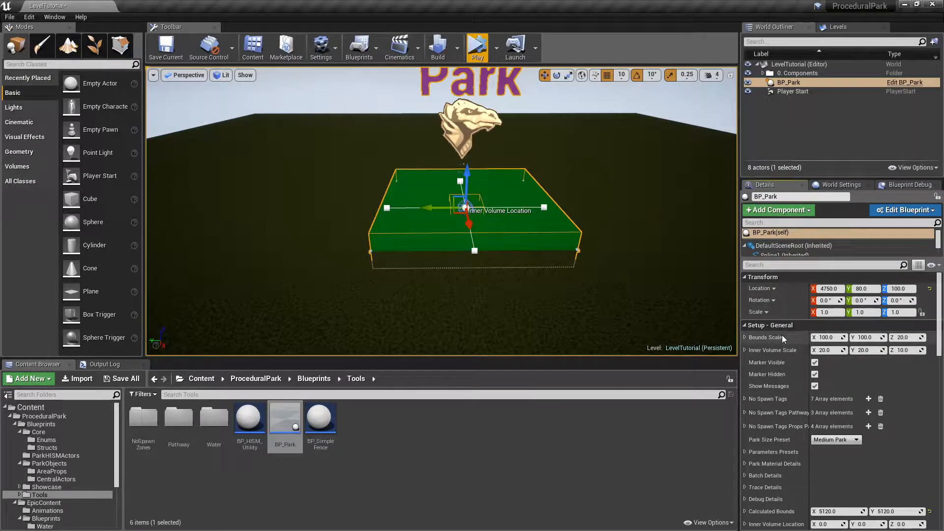
{"action": "left_click_drag", "start_coordinate": [940, 283], "coordinate": [943, 380]}
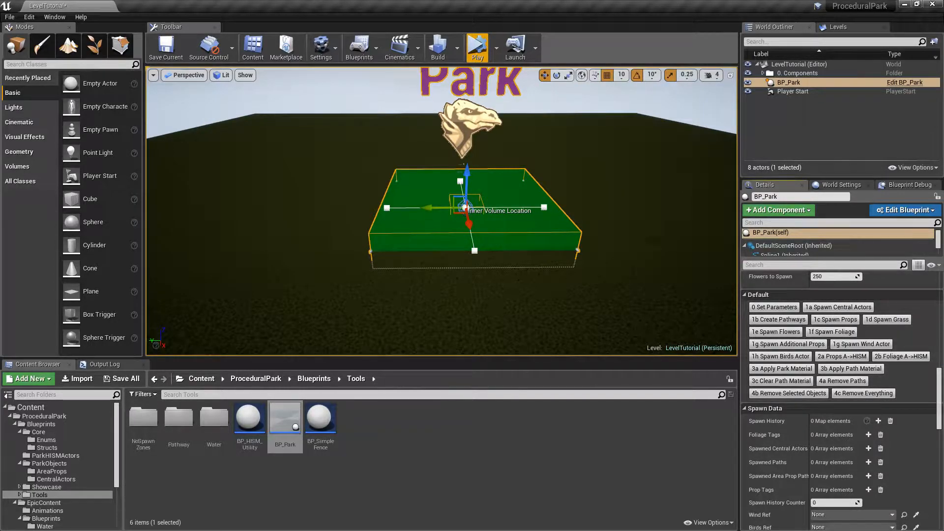
Examine BP_Park's outer bounds, inner volume and corner points in the viewport alongside its numbered functions
{"action": "key", "text": "e"}
{"action": "right_click_drag", "start_coordinate": [580, 183], "coordinate": [573, 220]}
{"action": "key", "text": "w"}
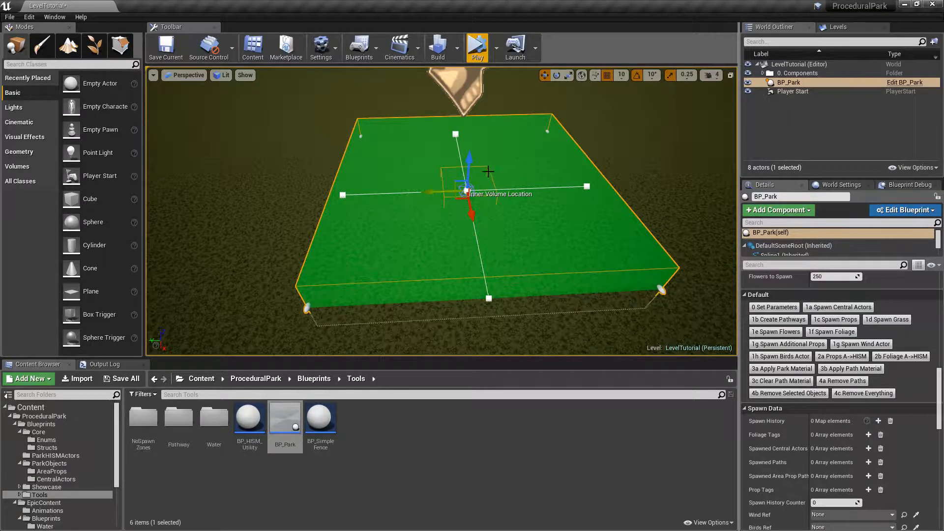
{"action": "right_click_drag", "start_coordinate": [545, 182], "coordinate": [590, 175]}
{"action": "key", "text": "w"}
{"action": "key", "text": "s"}
{"action": "key", "text": "w"}
{"action": "key", "text": "s"}
{"action": "right_click_drag", "start_coordinate": [418, 137], "coordinate": [354, 133]}
{"action": "key", "text": "w"}
{"action": "key", "text": "s"}
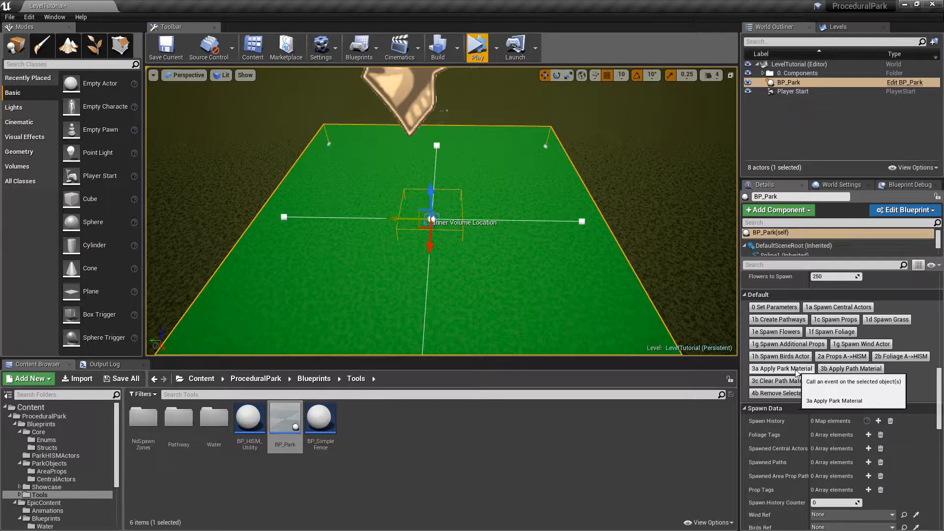
{"action": "left_click", "coordinate": [845, 380]}
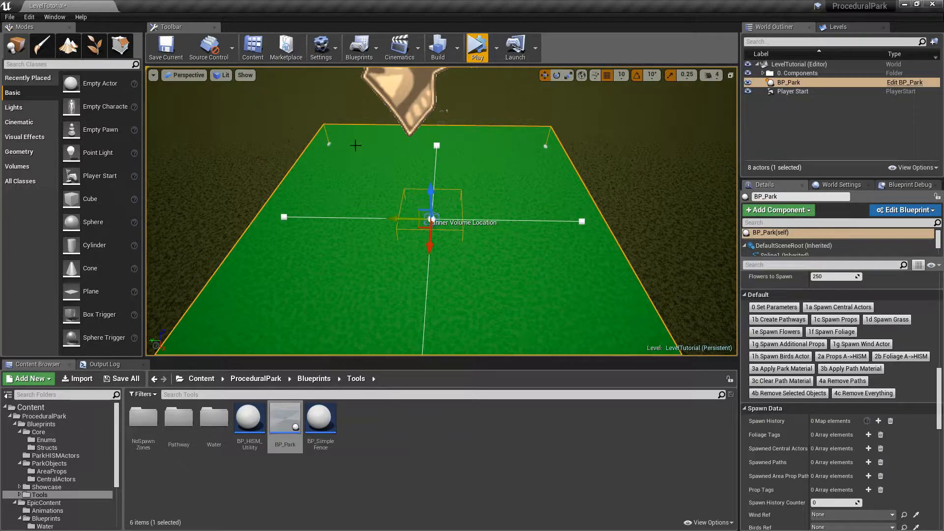
Set BP_Park's Bounds Scale to 200 in X and 300 in Y
{"action": "scroll", "coordinate": [524, 157], "scroll_direction": "down", "scroll_amount": 5}
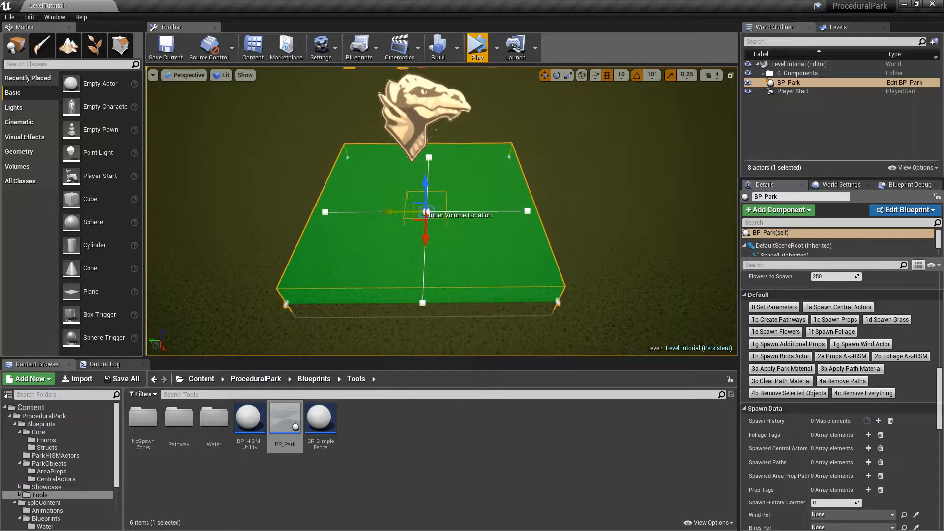
{"action": "scroll", "coordinate": [925, 295], "scroll_direction": "up", "scroll_amount": 10}
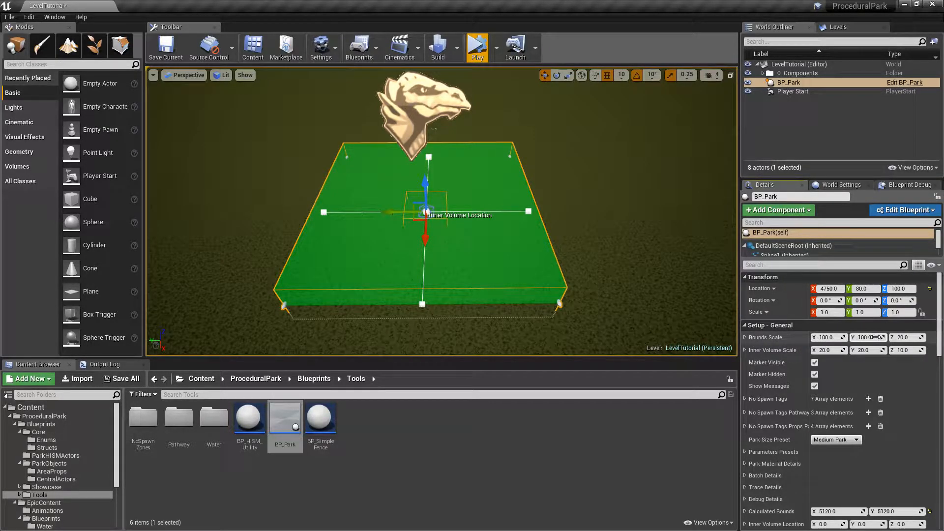
{"action": "left_click", "coordinate": [827, 338]}
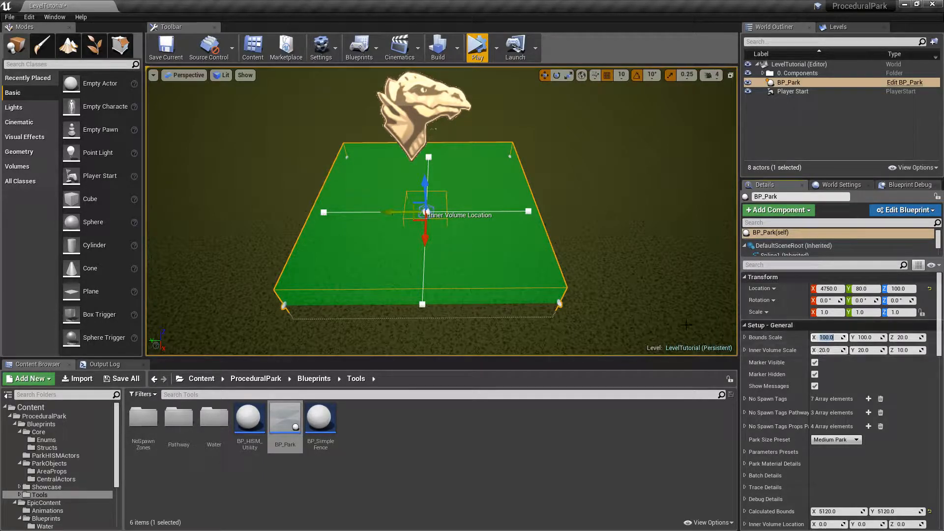
{"action": "type", "text": "200"}
{"action": "key", "text": "Return"}
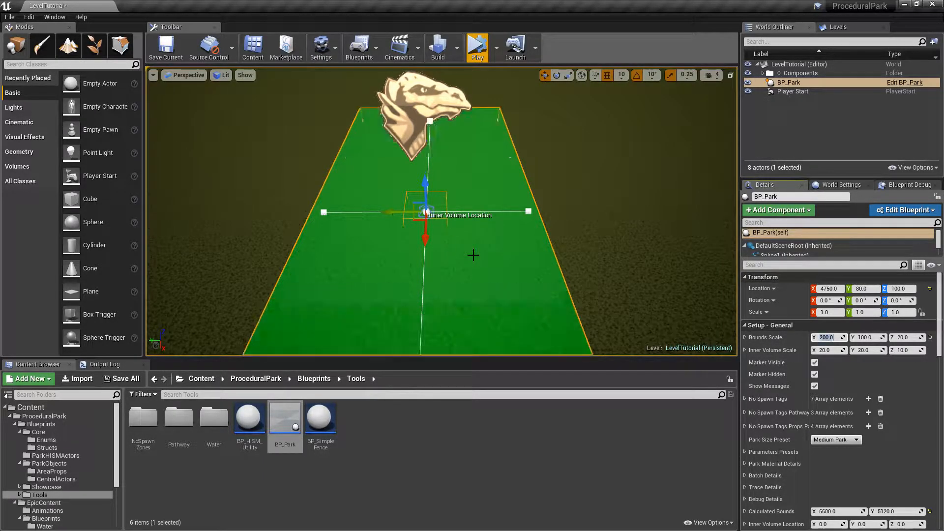
{"action": "scroll", "coordinate": [529, 121], "scroll_direction": "down", "scroll_amount": 5}
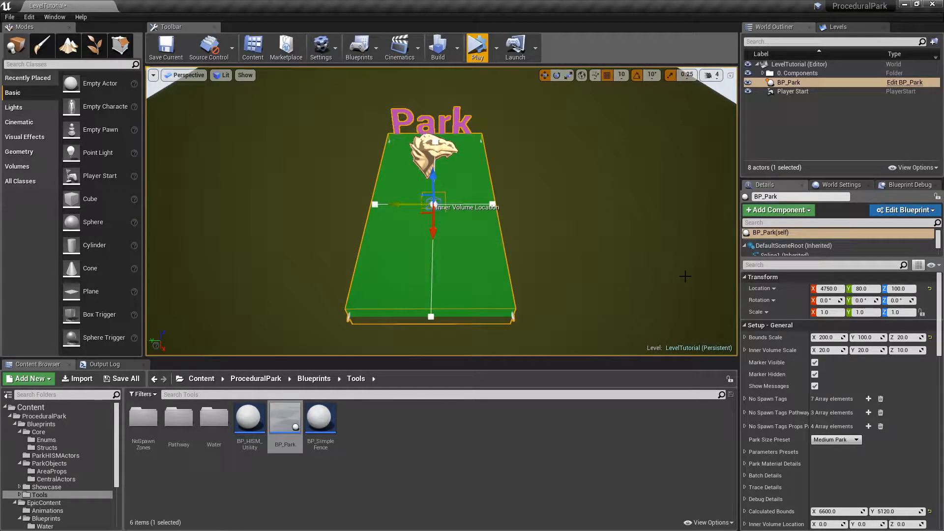
{"action": "left_click", "coordinate": [870, 337]}
{"action": "type", "text": "300"}
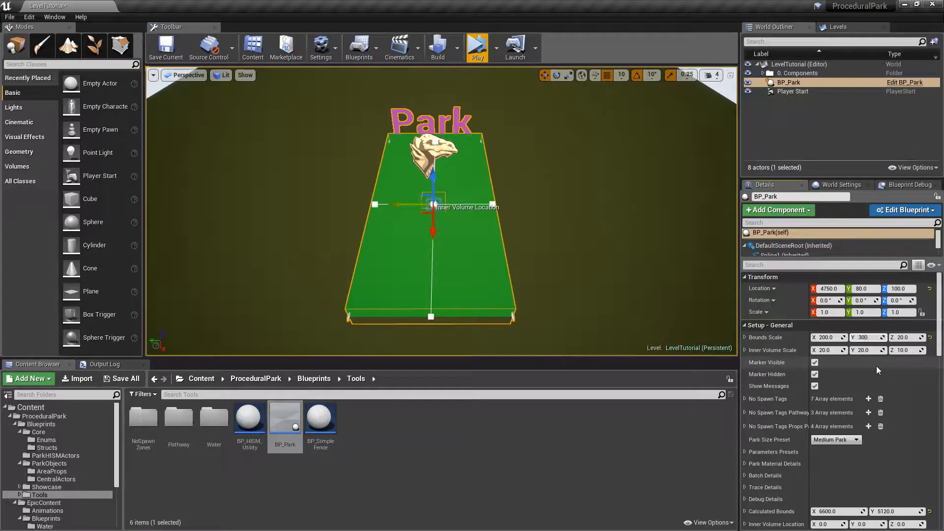
{"action": "key", "text": "Return"}
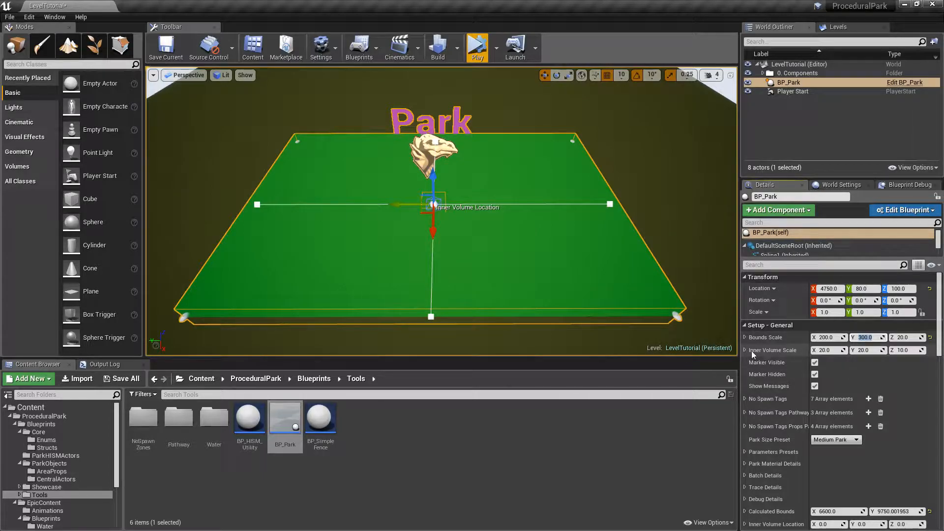
Set BP_Park's Inner Volume Scale to 50 in X and 100 in Y
{"action": "left_click", "coordinate": [824, 350]}
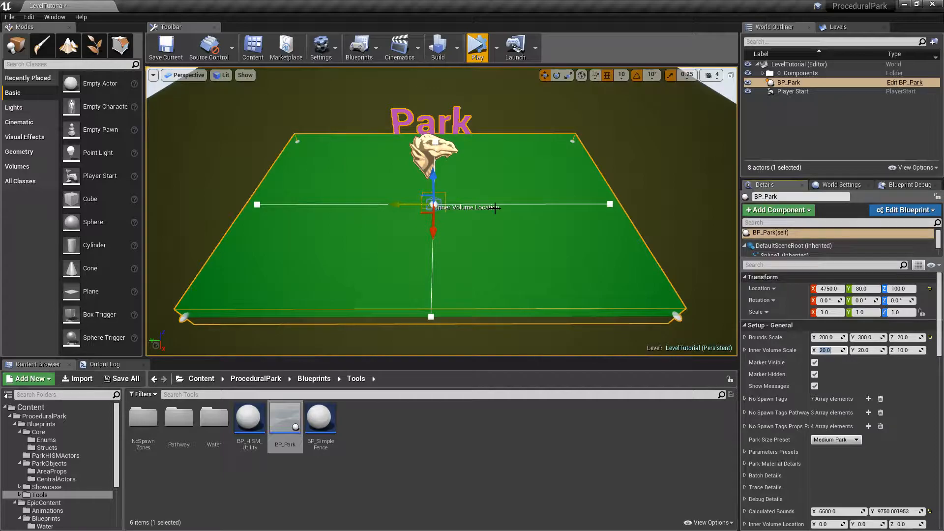
{"action": "key", "text": "Tab"}
{"action": "type", "text": "100"}
{"action": "key", "text": "Return"}
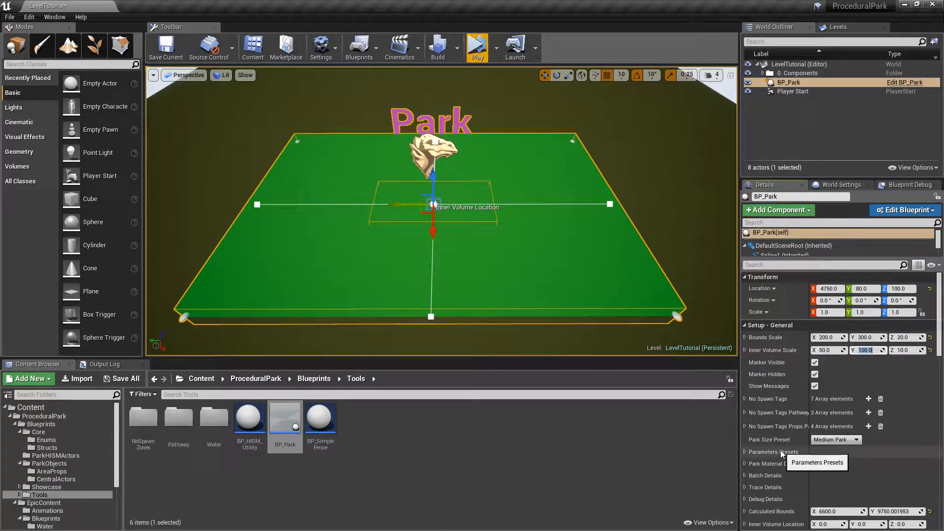
Try the Big Park, Really Big Park and Massive Park size presets in turn on BP_Park
{"action": "left_click", "coordinate": [856, 440]}
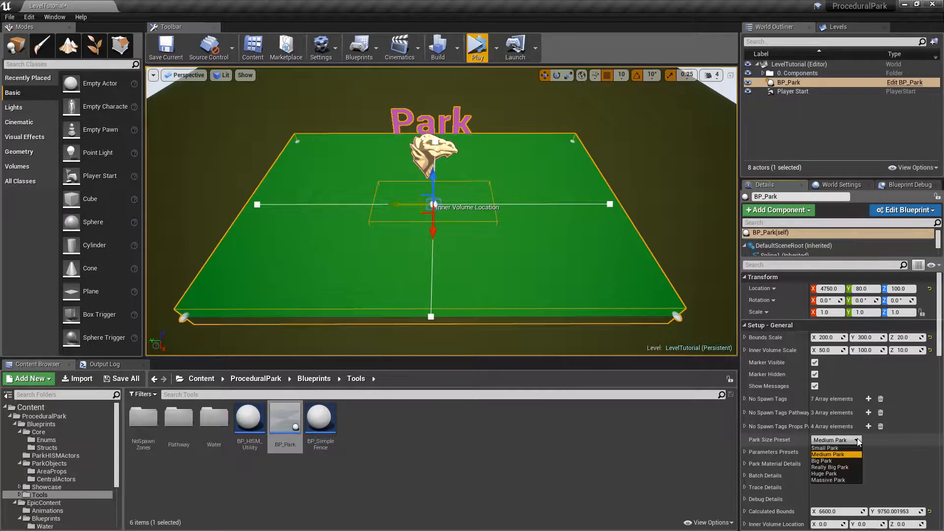
{"action": "left_click", "coordinate": [828, 462]}
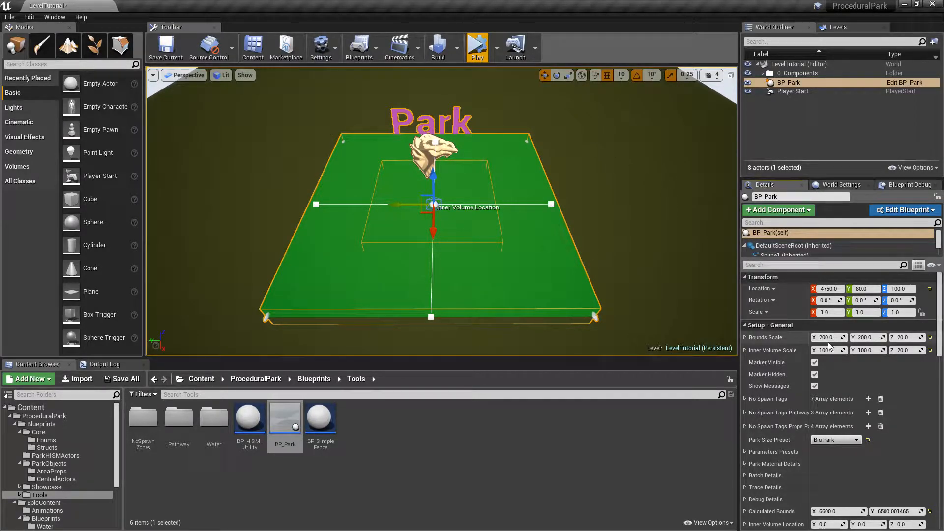
{"action": "left_click", "coordinate": [845, 440]}
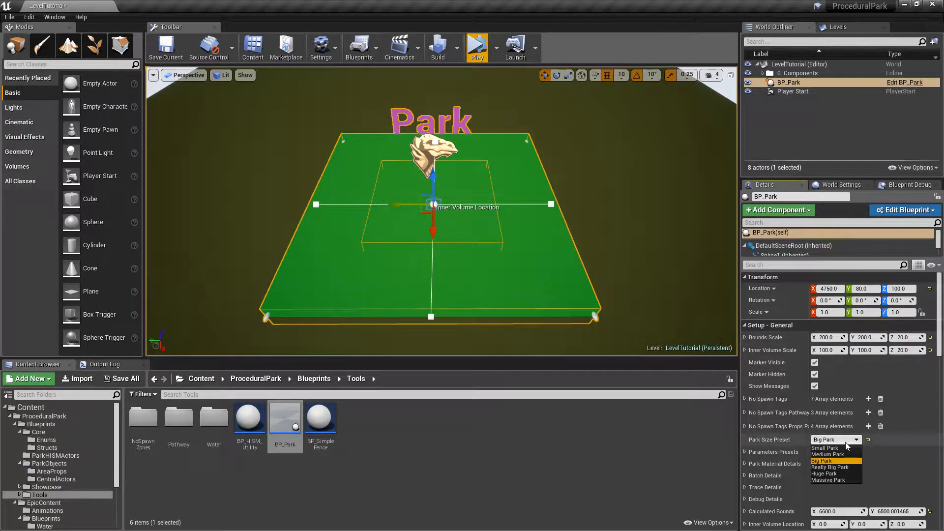
{"action": "left_click", "coordinate": [848, 467]}
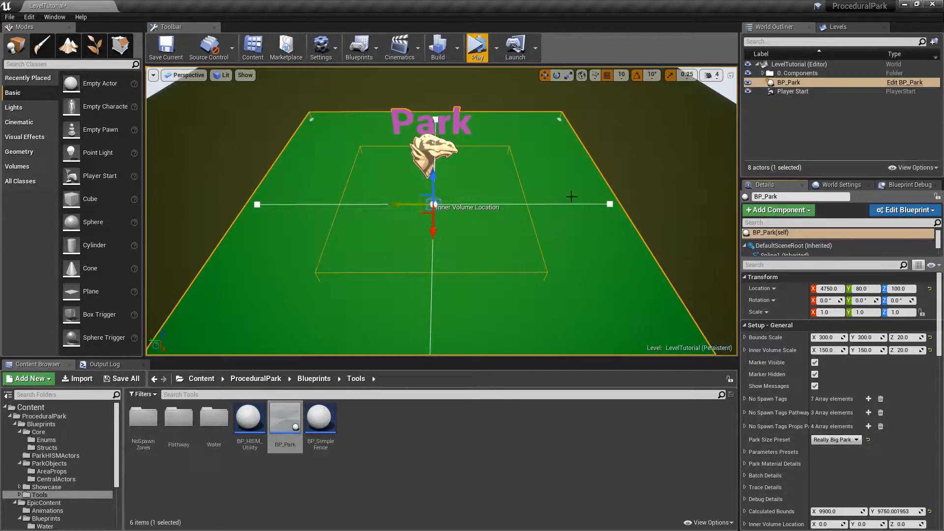
{"action": "right_click_drag", "start_coordinate": [678, 295], "coordinate": [679, 300]}
{"action": "key", "text": "s"}
{"action": "left_click", "coordinate": [846, 439]}
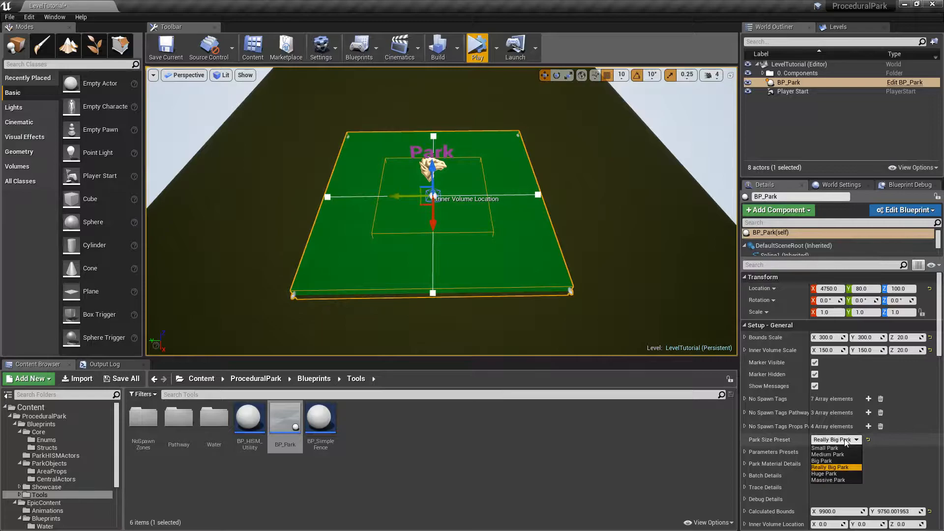
{"action": "left_click", "coordinate": [833, 481]}
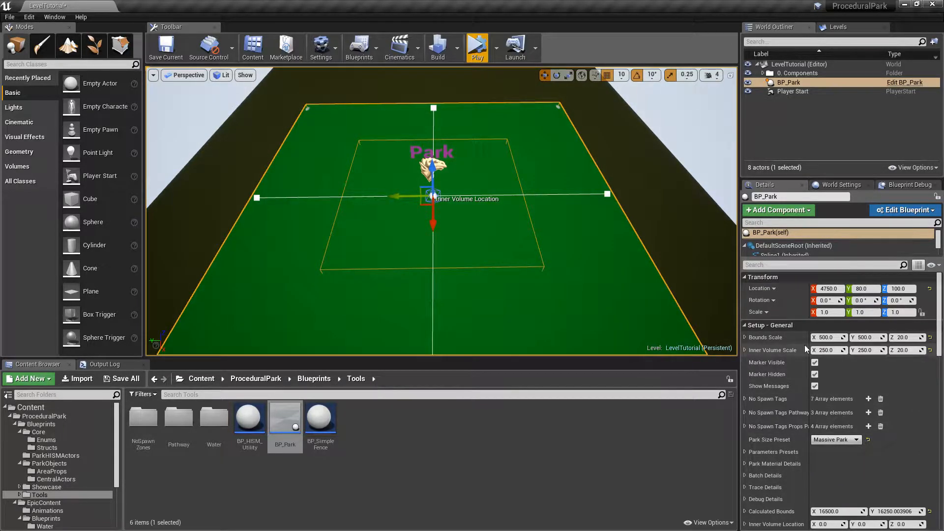
Examine the Massive Park bounds against the full extent of the landscape
{"action": "scroll", "coordinate": [557, 223], "scroll_direction": "down", "scroll_amount": 5}
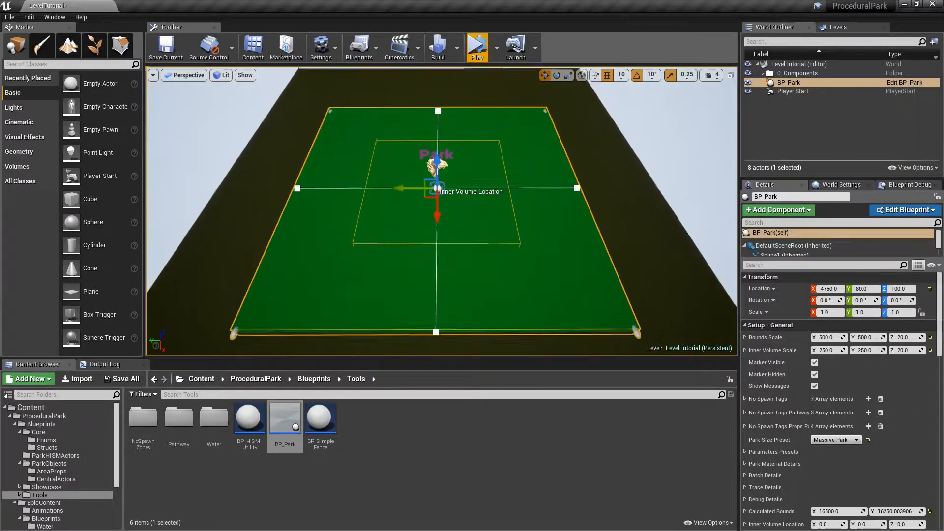
{"action": "key", "text": "w"}
{"action": "mouse_move", "coordinate": [555, 194]}
{"action": "right_mouse_down"}
{"action": "mouse_move", "coordinate": [561, 236]}
{"action": "mouse_move", "coordinate": [553, 172]}
{"action": "mouse_move", "coordinate": [580, 224]}
{"action": "mouse_move", "coordinate": [575, 197]}
{"action": "mouse_move", "coordinate": [568, 172]}
{"action": "mouse_move", "coordinate": [560, 184]}
{"action": "mouse_move", "coordinate": [546, 177]}
{"action": "mouse_move", "coordinate": [568, 204]}
{"action": "mouse_move", "coordinate": [570, 194]}
{"action": "right_mouse_up"}
{"action": "key", "text": "w"}
{"action": "key", "text": "s"}
{"action": "key", "text": "w"}
{"action": "key", "text": "s"}
{"action": "key", "text": "s"}
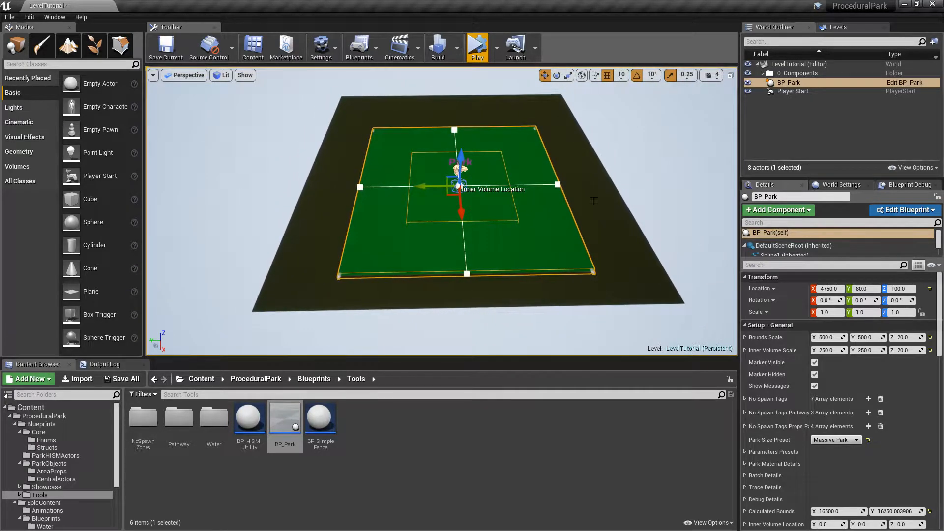
Set BP_Park's Bounds Scale to 800 in both X and Y
{"action": "left_click", "coordinate": [830, 337]}
{"action": "type", "text": "800"}
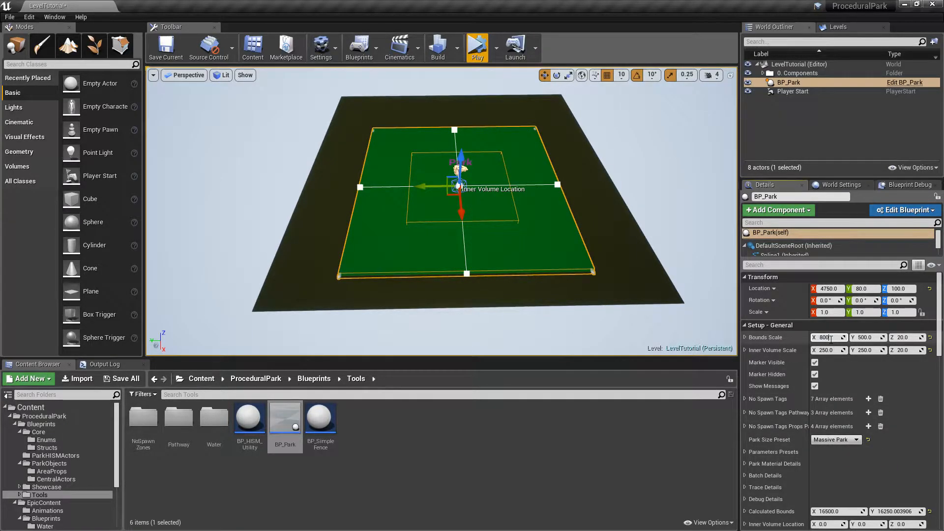
{"action": "key", "text": "Tab"}
{"action": "type", "text": "8"}
{"action": "key", "text": "Return"}
Set BP_Park's Bounds Scale to 200 in both X and Y
{"action": "right_click_drag", "start_coordinate": [580, 196], "coordinate": [732, 203]}
{"action": "key", "text": "a"}
{"action": "key", "text": "s"}
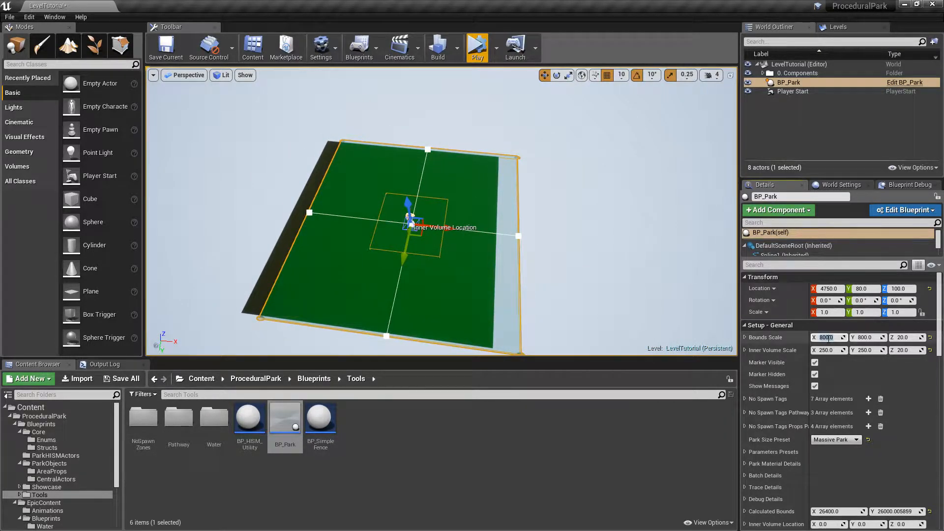
{"action": "type", "text": "2000"}
{"action": "key", "text": "Tab"}
{"action": "key", "text": "Return"}
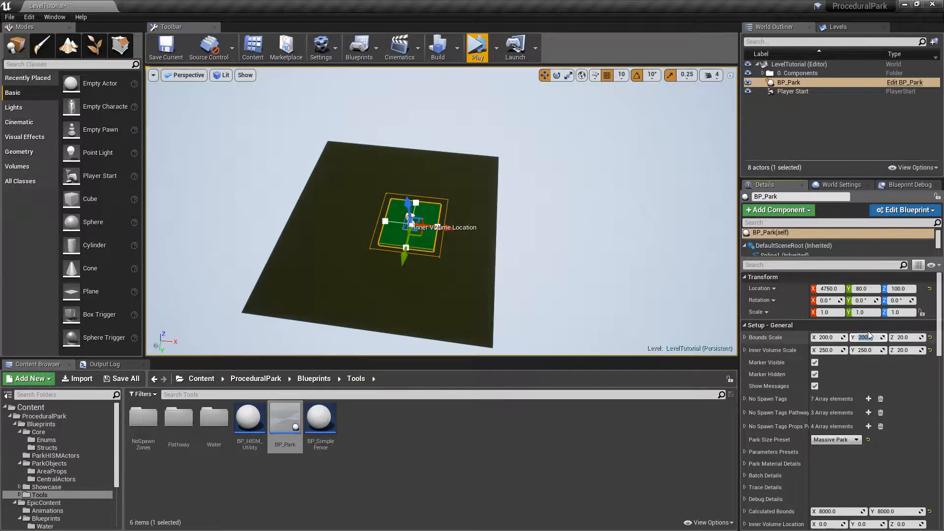
Apply the Big Park size preset and move BP_Park along the X axis to about -950
{"action": "left_click", "coordinate": [834, 441]}
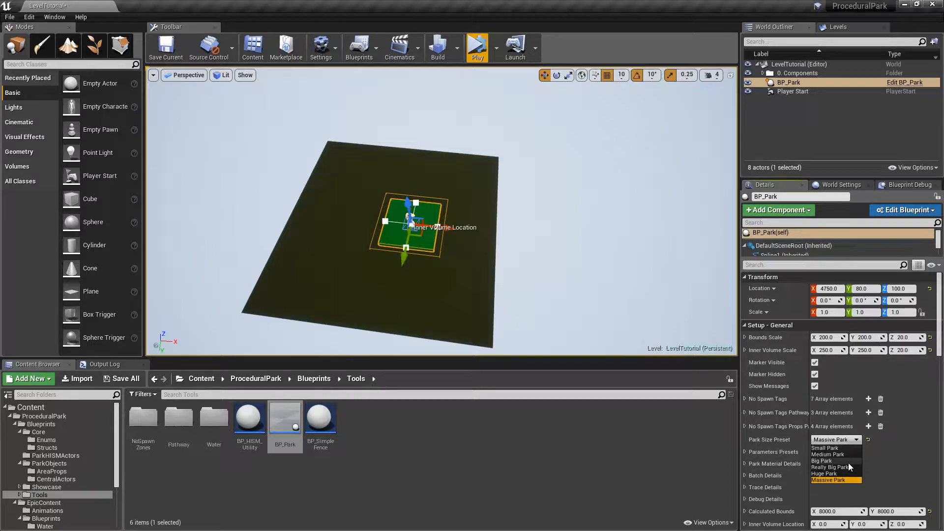
{"action": "left_click", "coordinate": [848, 461]}
{"action": "left_click_drag", "start_coordinate": [448, 229], "coordinate": [425, 226]}
{"action": "right_click_drag", "start_coordinate": [610, 246], "coordinate": [404, 192]}
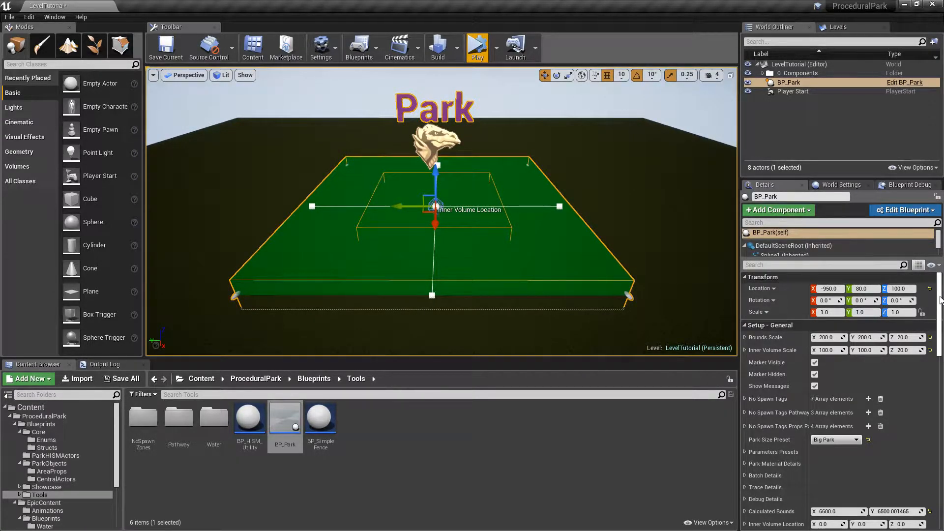
Collapse BP_Park's Setup - Foliage category
{"action": "left_click_drag", "start_coordinate": [941, 300], "coordinate": [942, 343]}
{"action": "left_click", "coordinate": [745, 370]}
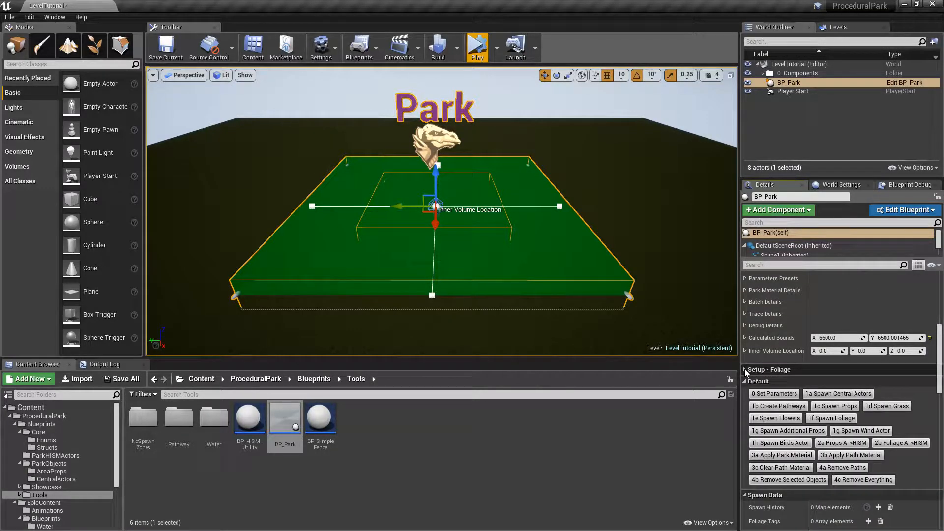
Expand BP_Park's Parameters Presets group and widen the property name column so the full preset names are readable
{"action": "scroll", "coordinate": [939, 336], "scroll_direction": "up", "scroll_amount": 2}
{"action": "scroll", "coordinate": [939, 335], "scroll_direction": "up", "scroll_amount": 1}
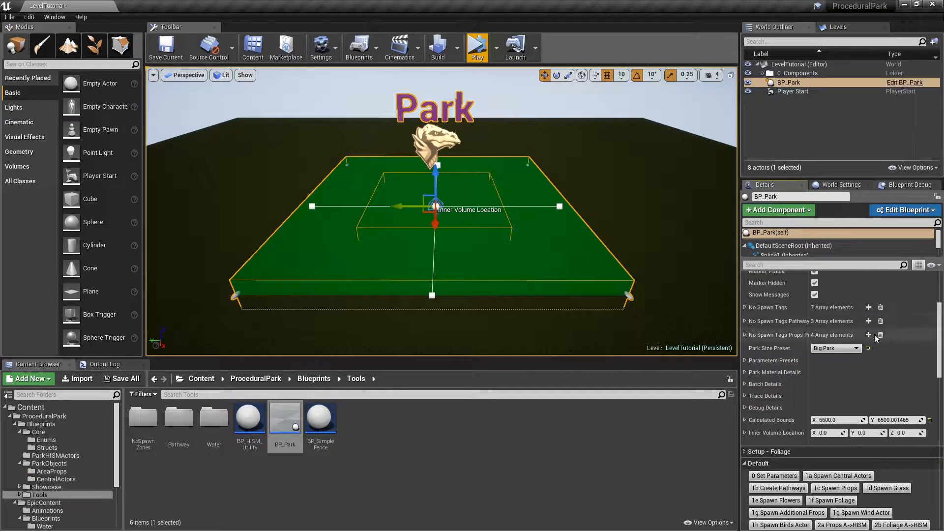
{"action": "left_click", "coordinate": [746, 361]}
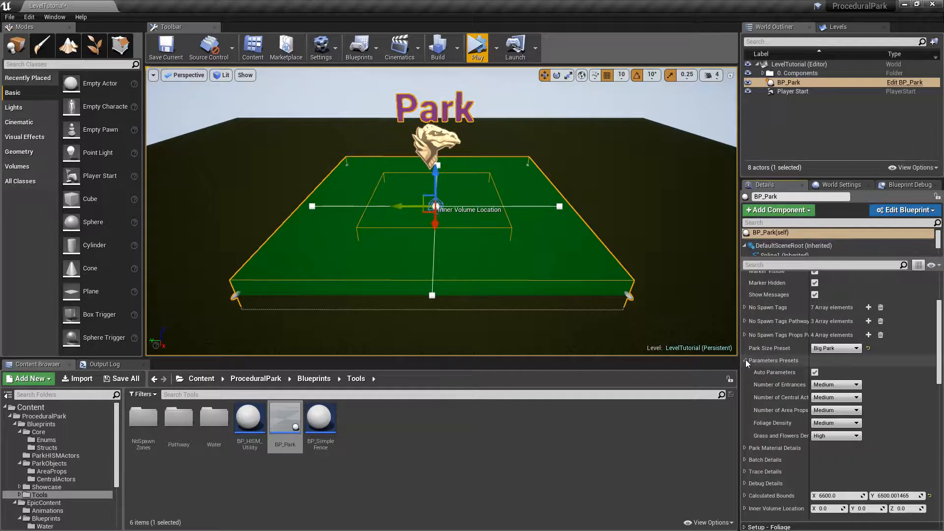
{"action": "scroll", "coordinate": [940, 339], "scroll_direction": "down", "scroll_amount": 2}
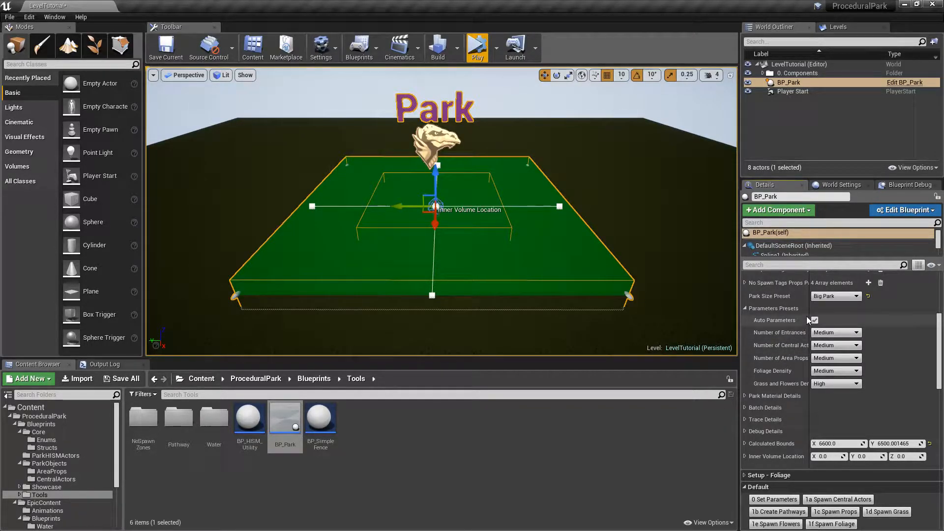
{"action": "left_click_drag", "start_coordinate": [808, 319], "coordinate": [833, 324]}
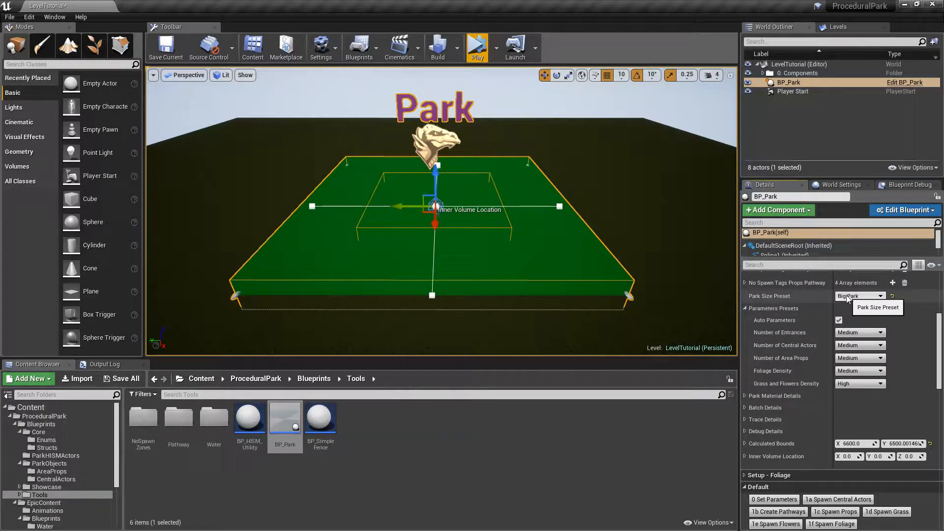
{"action": "left_click", "coordinate": [881, 334]}
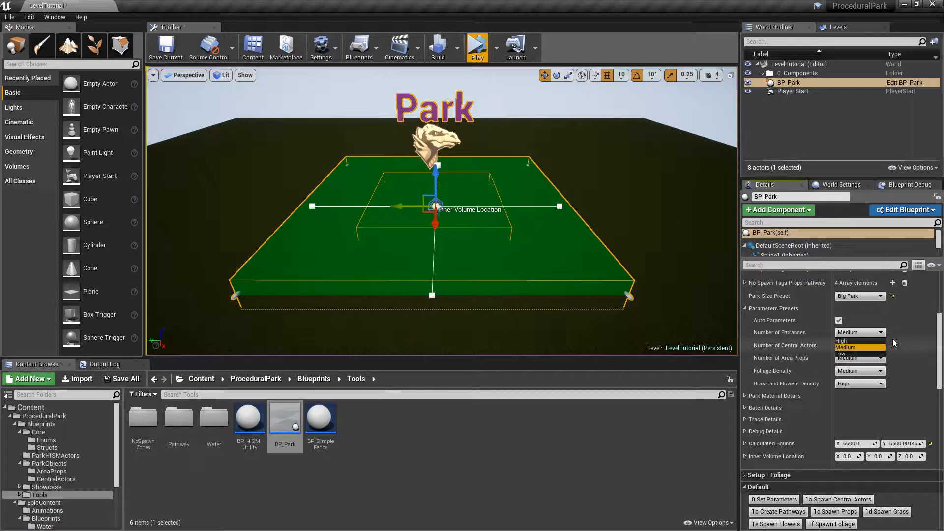
{"action": "left_click", "coordinate": [898, 338]}
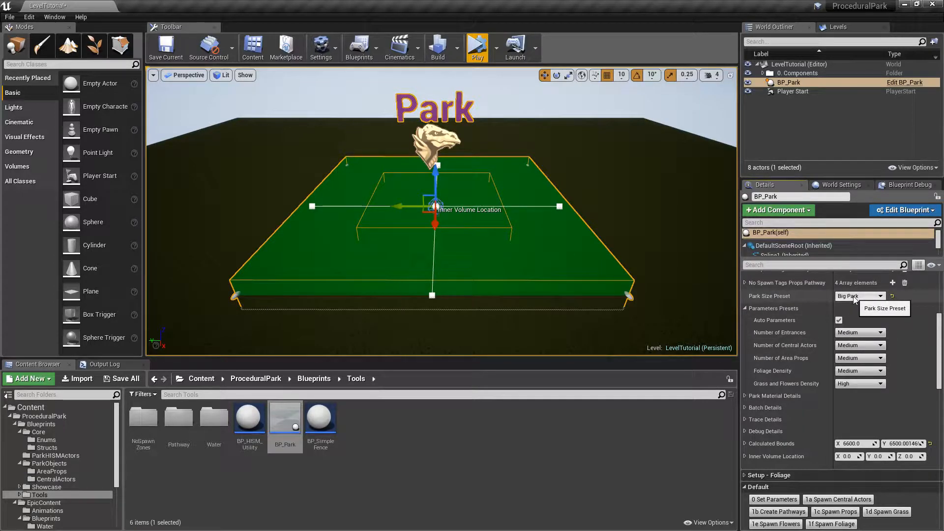
Try the High and Low options for BP_Park's Number of Entrances, restore Medium, and collapse Parameters Presets
{"action": "left_click", "coordinate": [862, 332]}
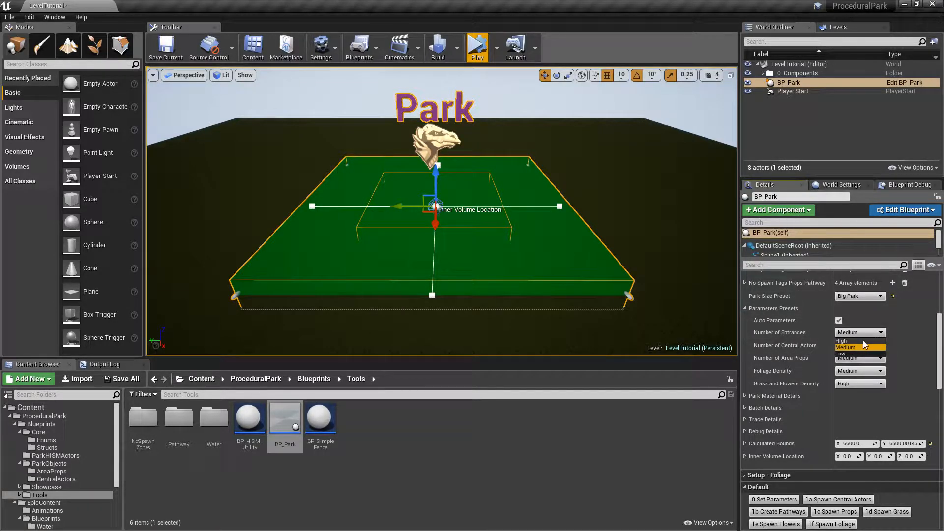
{"action": "left_click", "coordinate": [853, 340]}
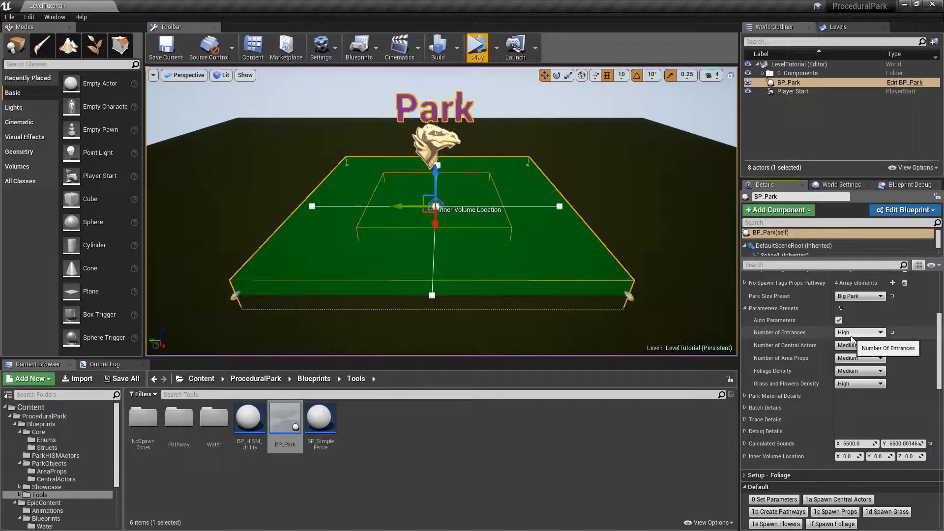
{"action": "left_click", "coordinate": [863, 332]}
{"action": "left_click", "coordinate": [844, 341]}
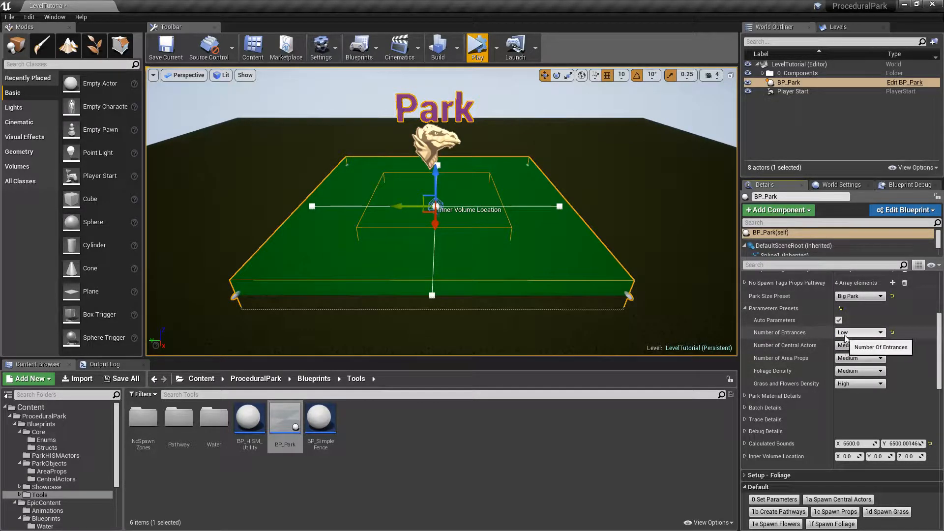
{"action": "left_click", "coordinate": [853, 334]}
{"action": "left_click", "coordinate": [846, 347]}
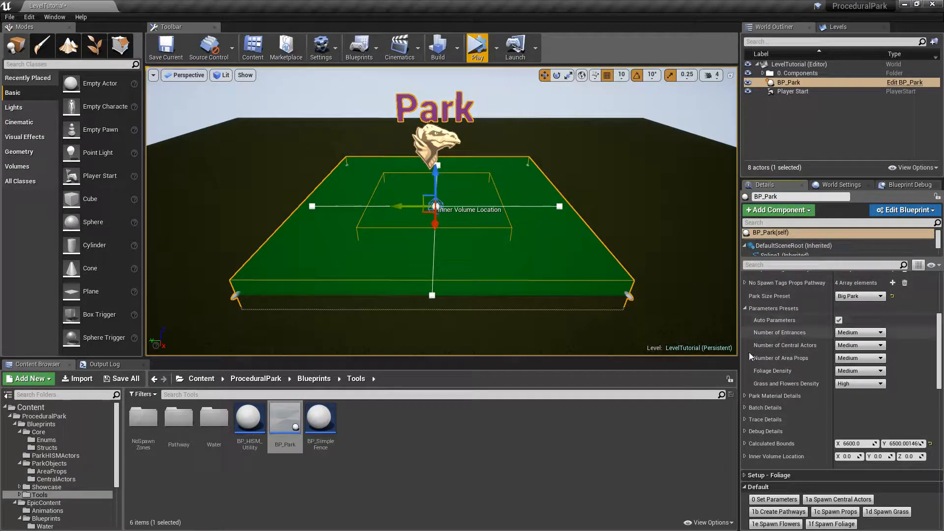
{"action": "left_click", "coordinate": [745, 309]}
Turn off BP_Park's Marker Visible option and run 0 Set Parameters for the Big Park preset
{"action": "left_click_drag", "start_coordinate": [941, 335], "coordinate": [941, 305]}
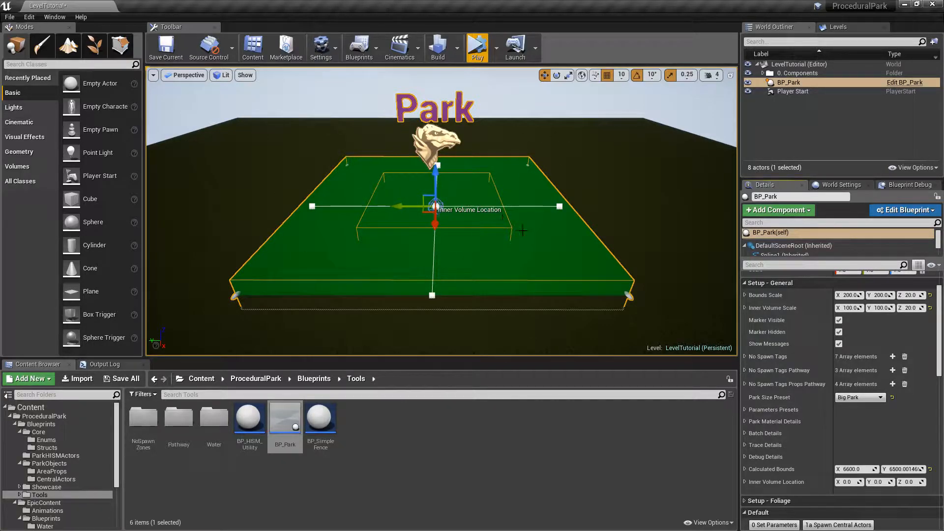
{"action": "left_click", "coordinate": [839, 320]}
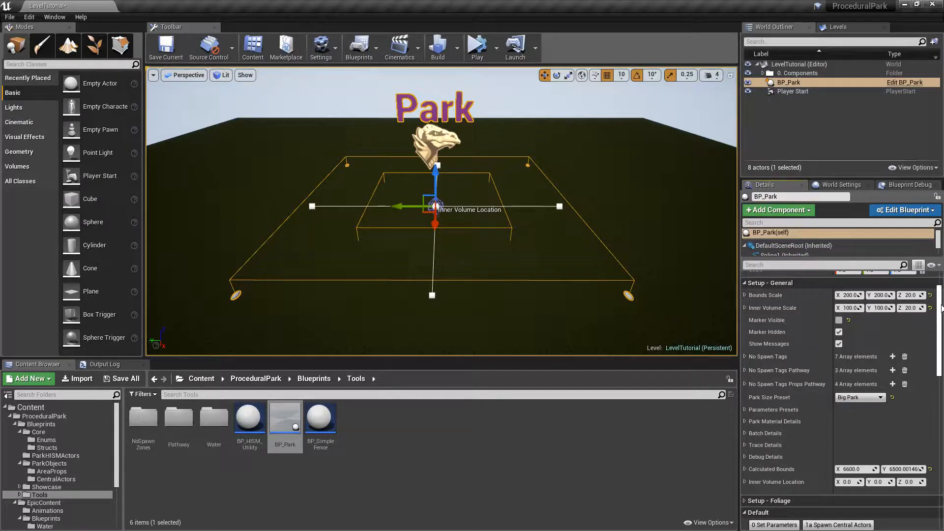
{"action": "scroll", "coordinate": [804, 496], "scroll_direction": "down", "scroll_amount": 1}
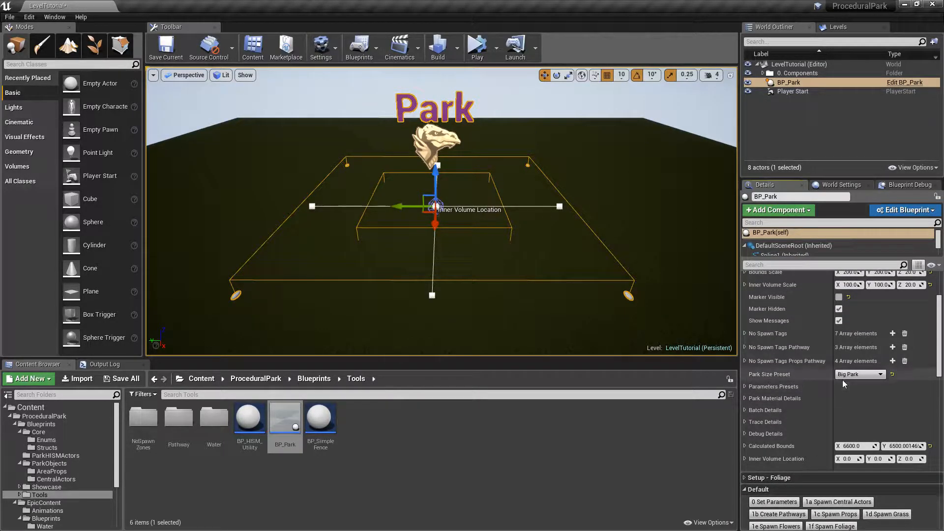
{"action": "left_click", "coordinate": [780, 502]}
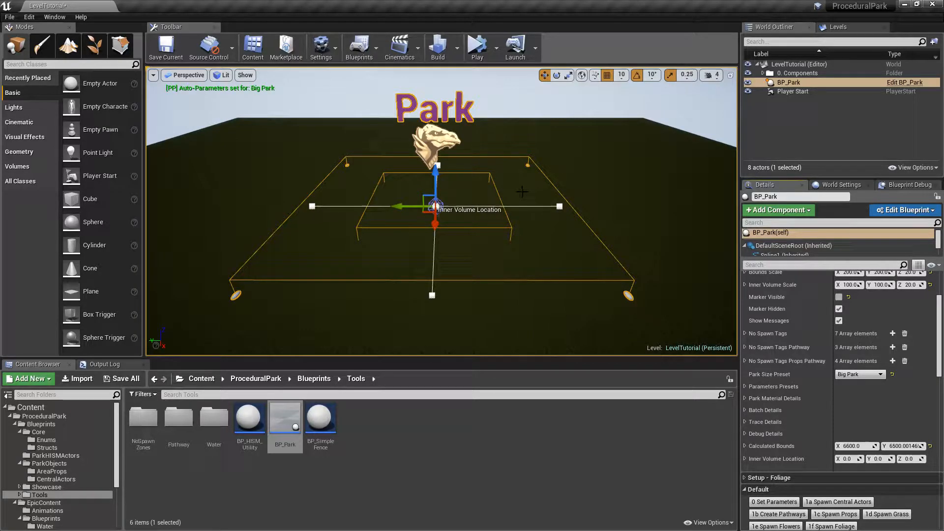
Examine BP_Park's Parameters Presets, Park Material Details, Batch Details, Trace Details and Debug Details groups, collapsing each one after viewing
{"action": "scroll", "coordinate": [895, 405], "scroll_direction": "up", "scroll_amount": 2}
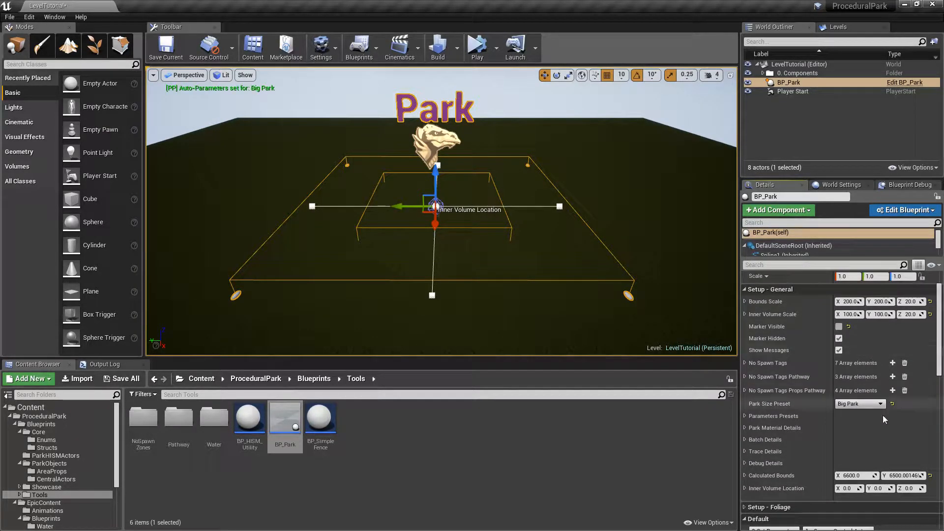
{"action": "left_click", "coordinate": [744, 416]}
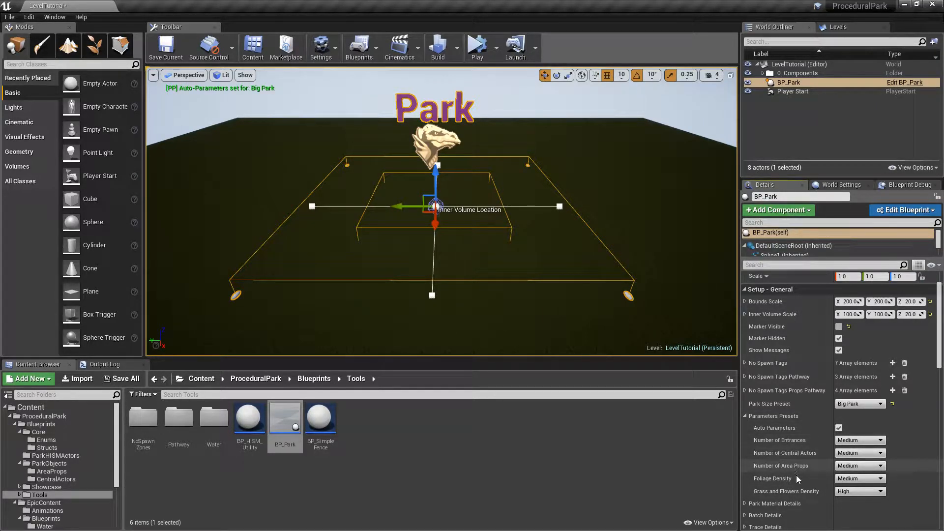
{"action": "left_click", "coordinate": [745, 417]}
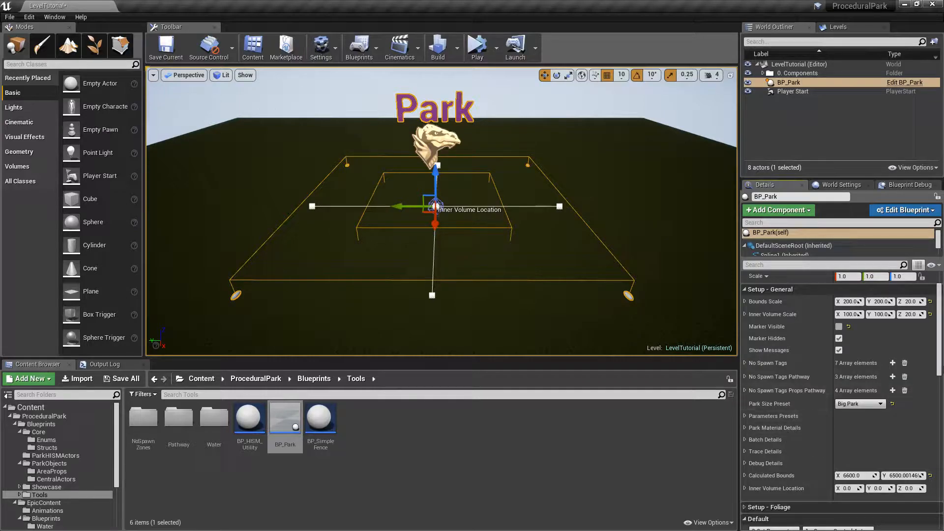
{"action": "scroll", "coordinate": [788, 393], "scroll_direction": "down", "scroll_amount": 3}
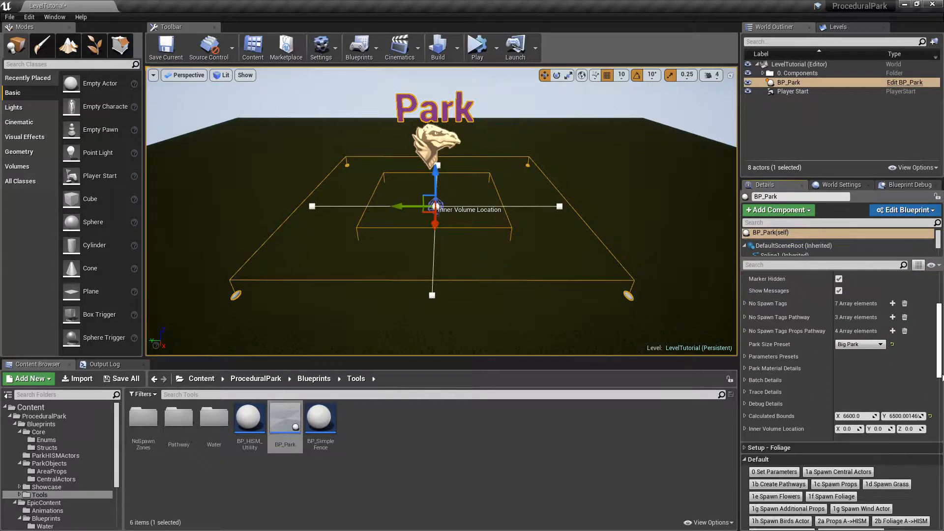
{"action": "left_click", "coordinate": [745, 368]}
{"action": "left_click", "coordinate": [746, 368]}
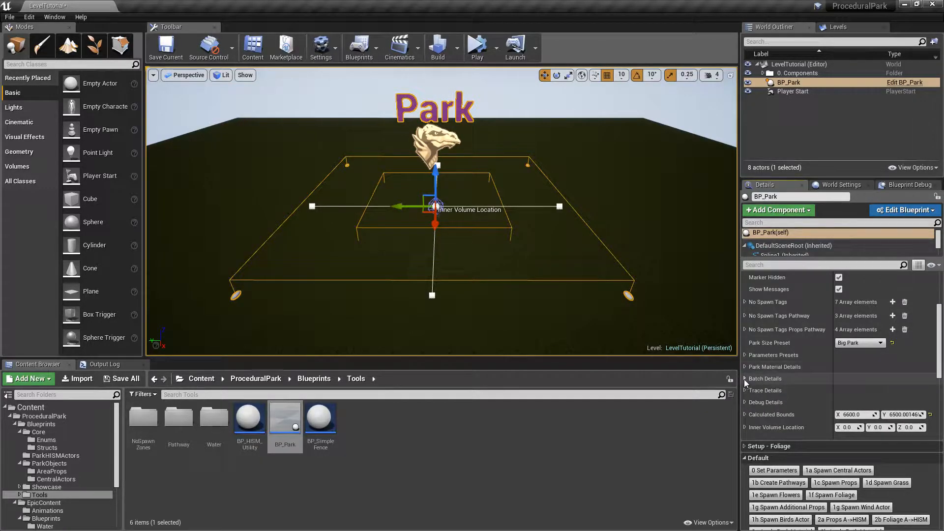
{"action": "left_click", "coordinate": [745, 379]}
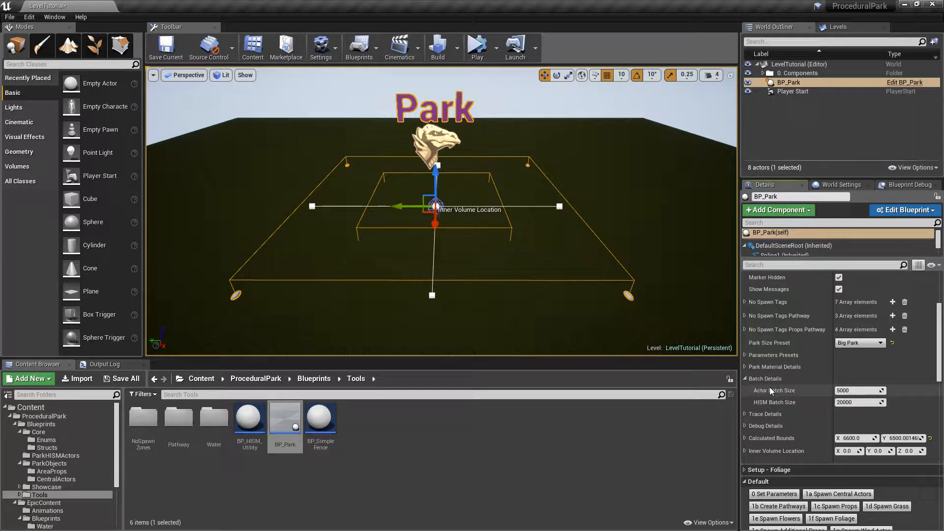
{"action": "left_click", "coordinate": [745, 380]}
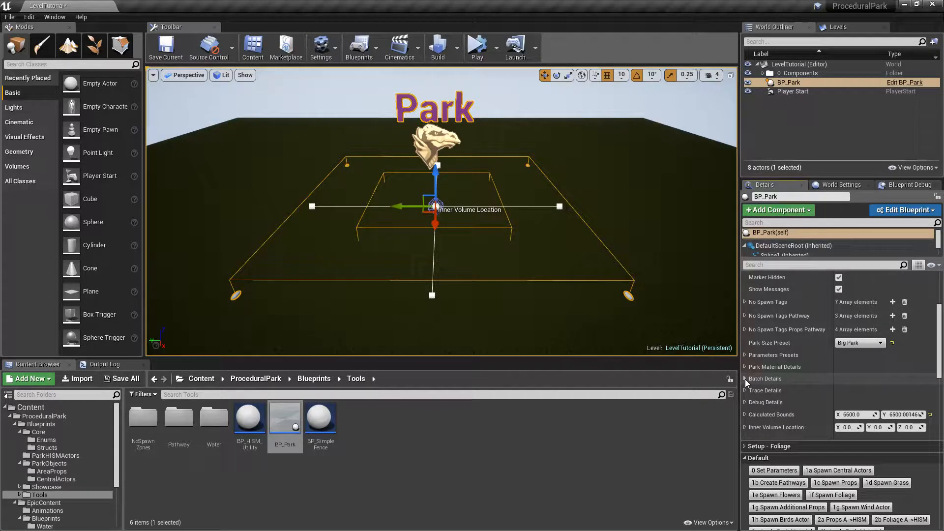
{"action": "left_click", "coordinate": [745, 390]}
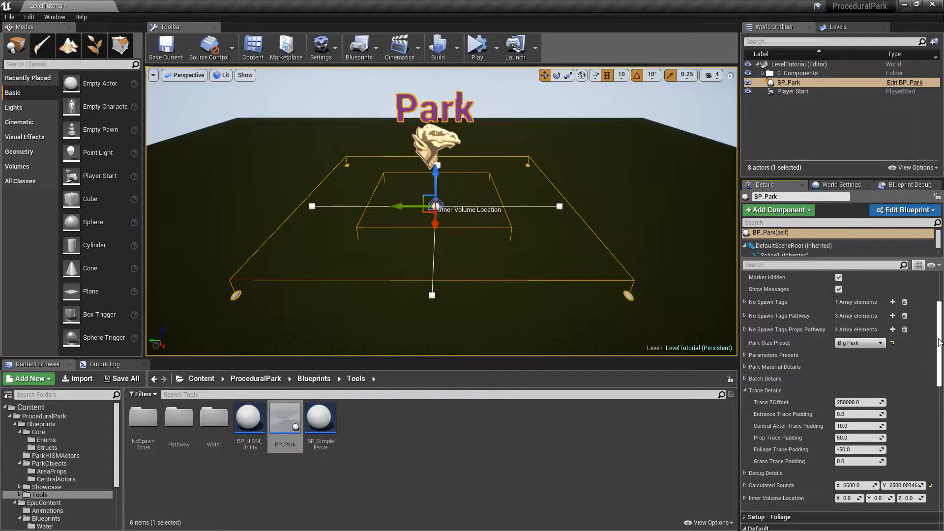
{"action": "scroll", "coordinate": [941, 344], "scroll_direction": "down", "scroll_amount": 3}
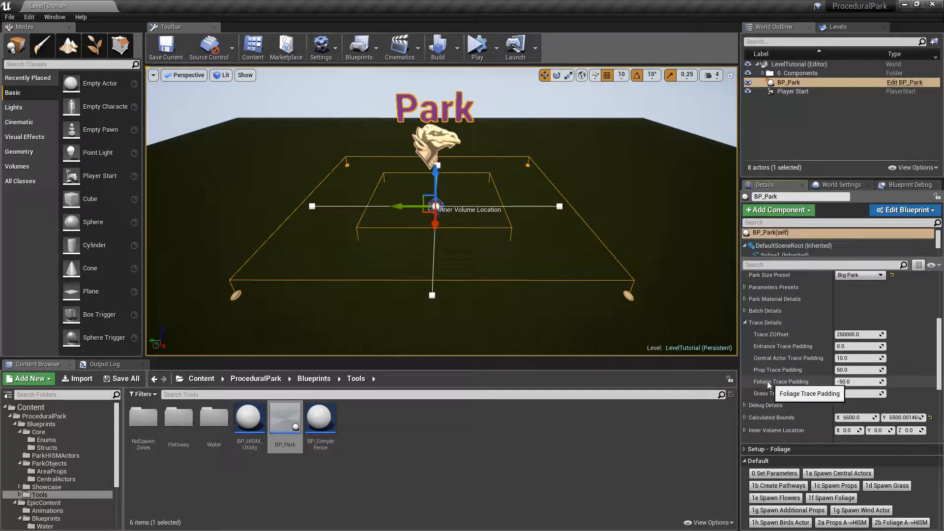
{"action": "left_click", "coordinate": [745, 322]}
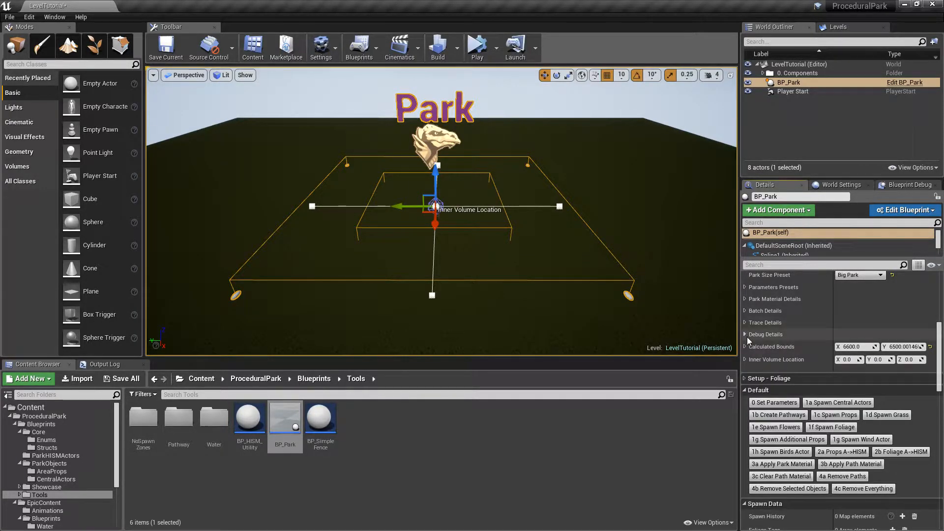
{"action": "left_click", "coordinate": [746, 336]}
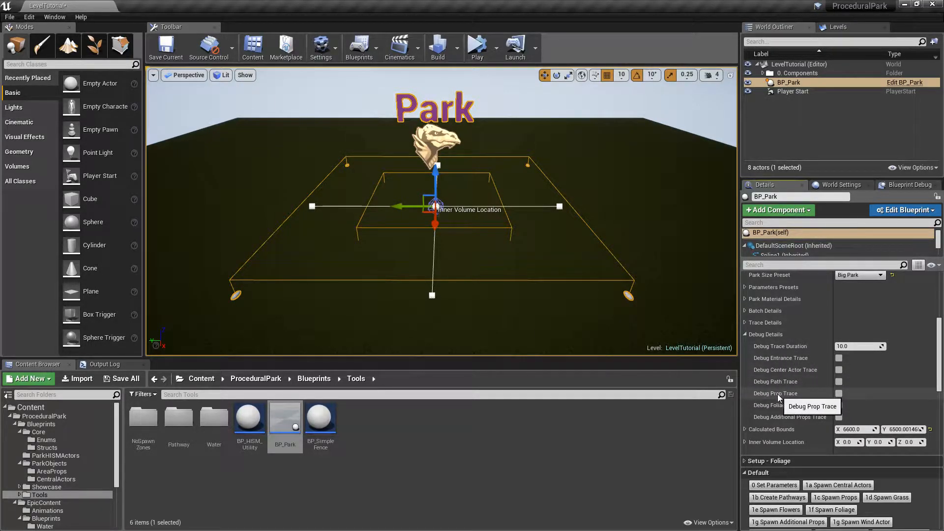
{"action": "left_click", "coordinate": [745, 334]}
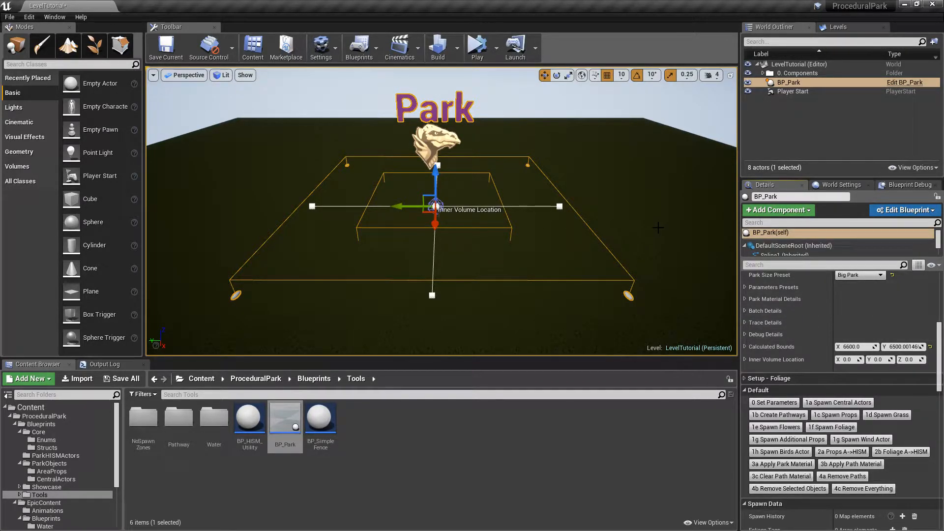
Change BP_Park's Park Size Preset to Really Big Park and run 0 Set Parameters for it
{"action": "scroll", "coordinate": [865, 341], "scroll_direction": "up", "scroll_amount": 3}
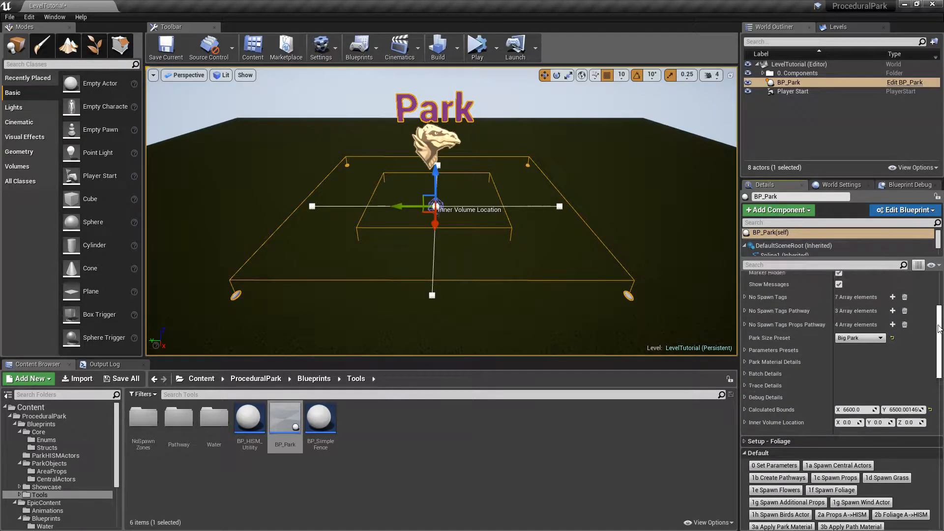
{"action": "left_click", "coordinate": [857, 347]}
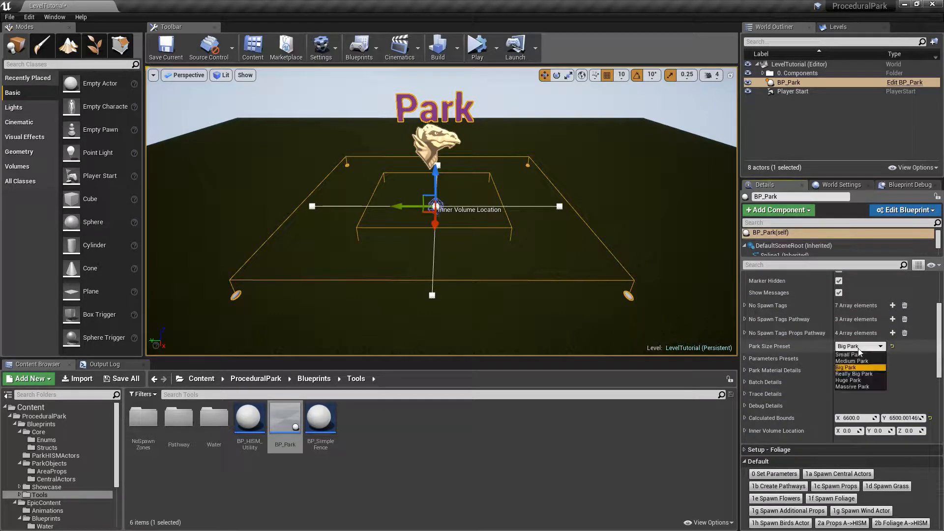
{"action": "left_click", "coordinate": [869, 374]}
{"action": "scroll", "coordinate": [582, 209], "scroll_direction": "down", "scroll_amount": 5}
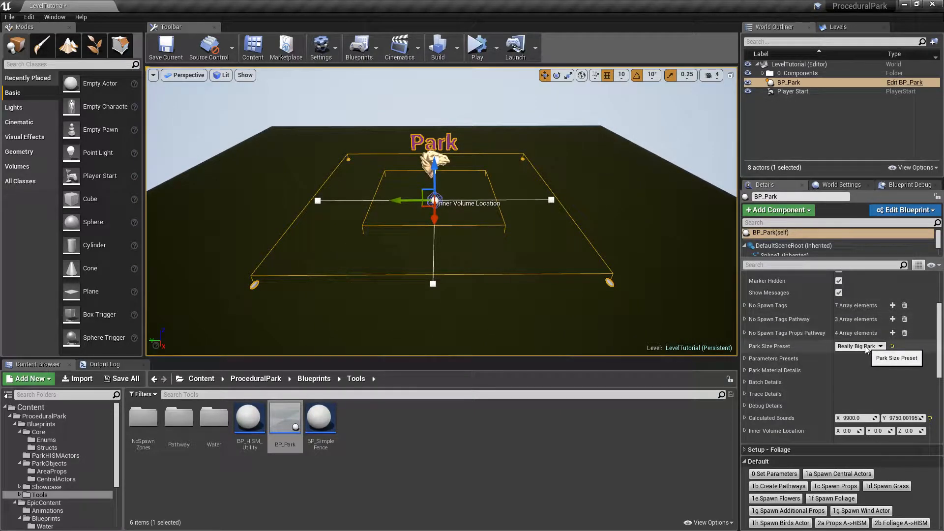
{"action": "scroll", "coordinate": [862, 356], "scroll_direction": "down", "scroll_amount": 4}
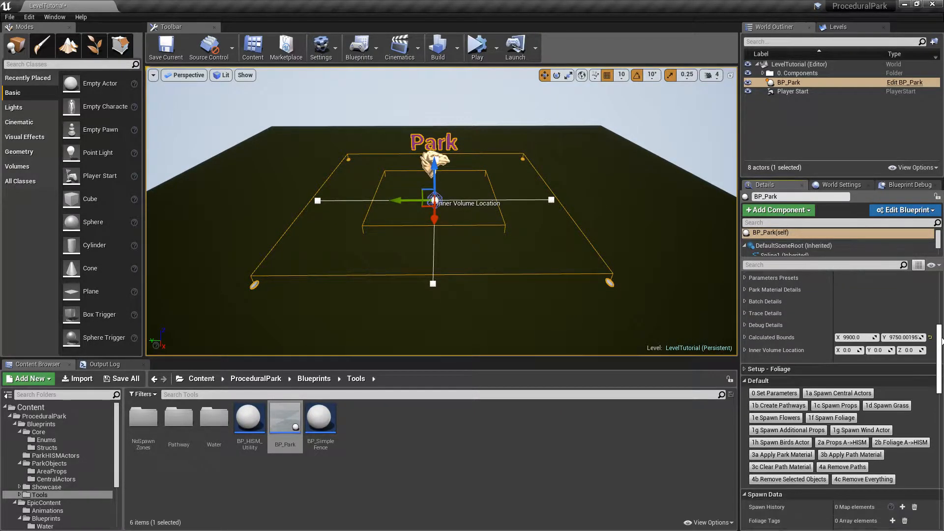
{"action": "left_click", "coordinate": [776, 387]}
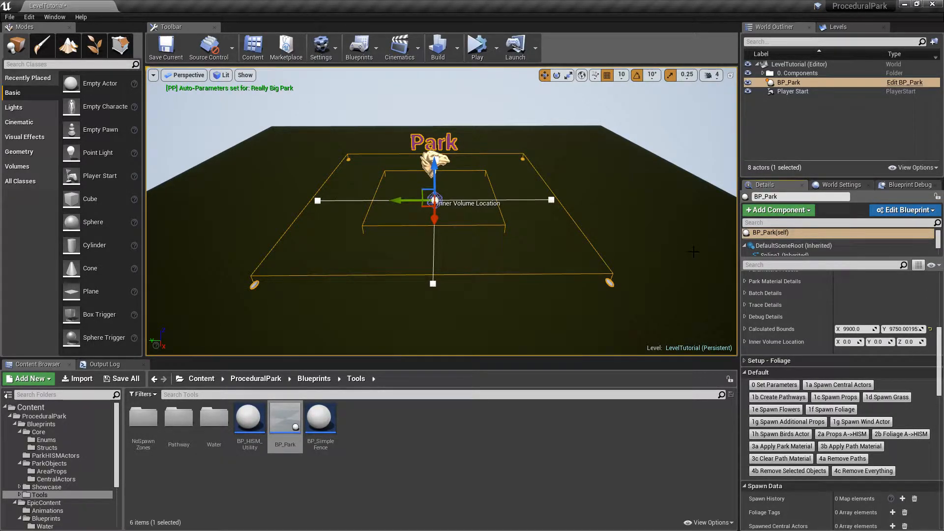
Run 1a Spawn Central Actors on BP_Park and inspect the spawned layout up close in the viewport
{"action": "left_click", "coordinate": [846, 385]}
{"action": "key", "text": "w"}
{"action": "right_click_drag", "start_coordinate": [442, 211], "coordinate": [522, 256]}
{"action": "key", "text": "a"}
{"action": "key", "text": "d"}
{"action": "right_click_drag", "start_coordinate": [332, 220], "coordinate": [249, 219]}
{"action": "key", "text": "s"}
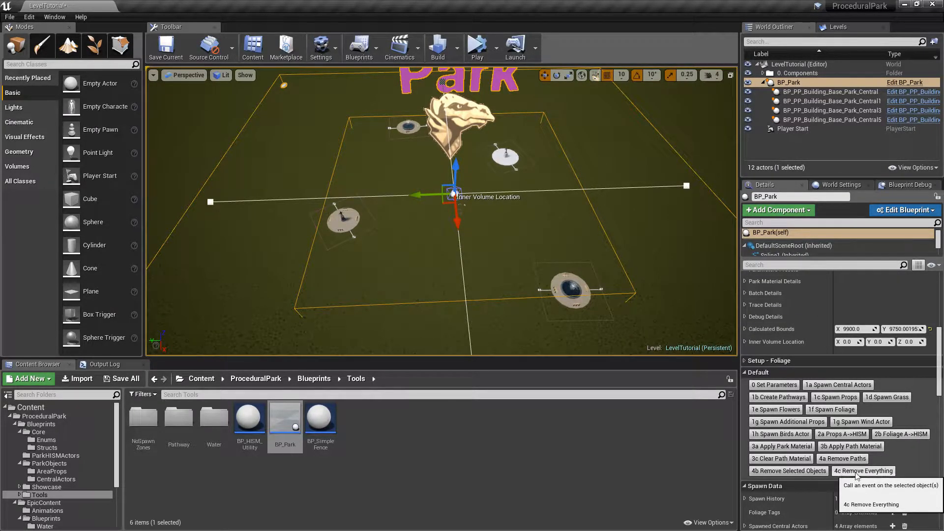
Regenerate the park's central actors twice, running 4c Remove Everything before each 1a Spawn Central Actors
{"action": "left_click", "coordinate": [874, 472]}
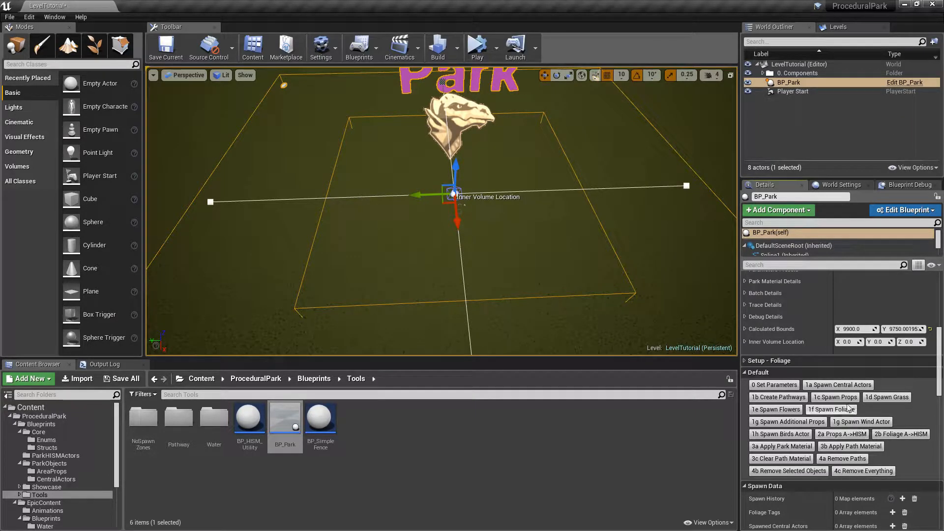
{"action": "left_click", "coordinate": [846, 386]}
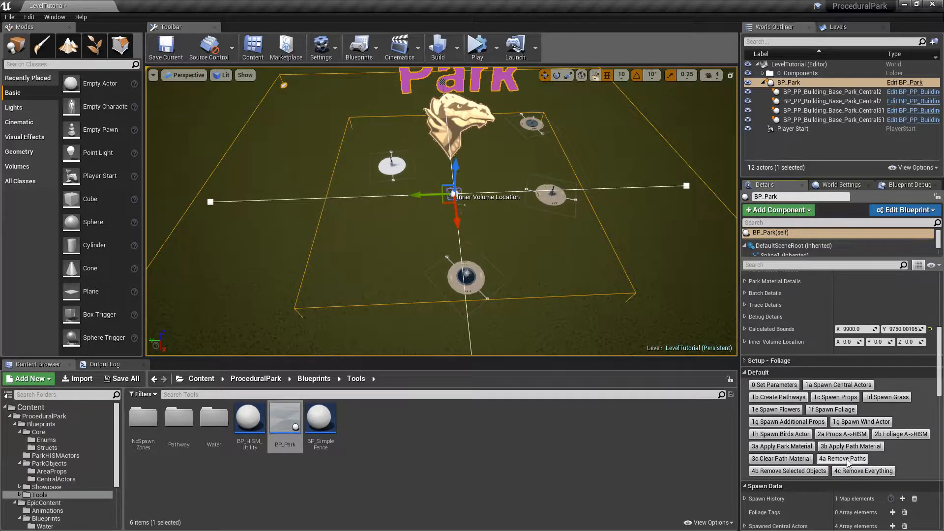
{"action": "left_click", "coordinate": [863, 471]}
{"action": "left_click", "coordinate": [846, 385]}
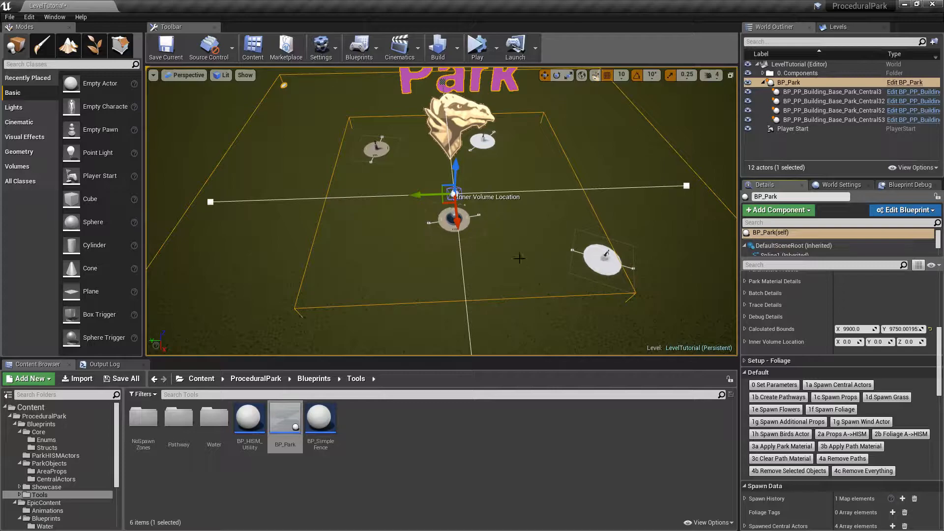
Reposition three of the spawned central actors, moving the fountain and the two beside it within the inner park bounds
{"action": "left_click", "coordinate": [376, 148]}
{"action": "left_click_drag", "start_coordinate": [373, 165], "coordinate": [384, 189]}
{"action": "left_click", "coordinate": [454, 219]}
{"action": "left_click_drag", "start_coordinate": [448, 231], "coordinate": [392, 254]}
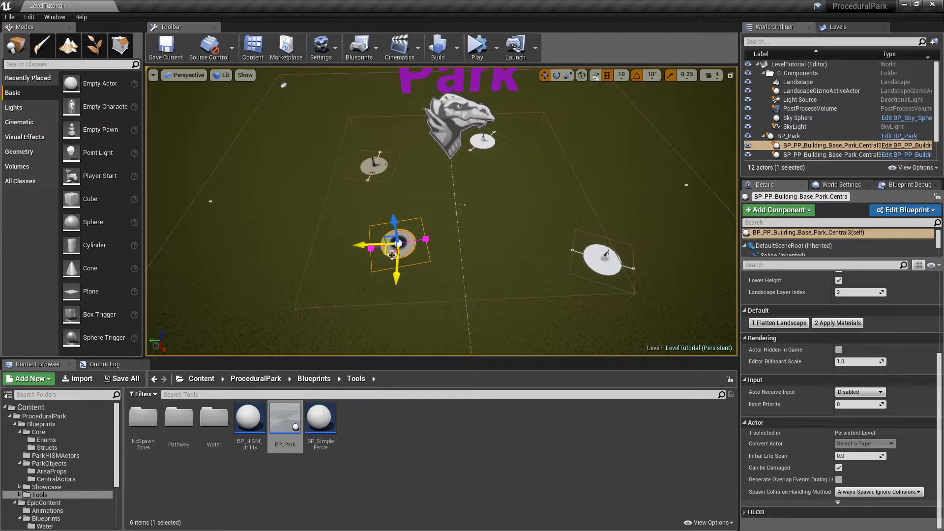
{"action": "left_click", "coordinate": [605, 260]}
{"action": "left_click_drag", "start_coordinate": [596, 266], "coordinate": [521, 209]}
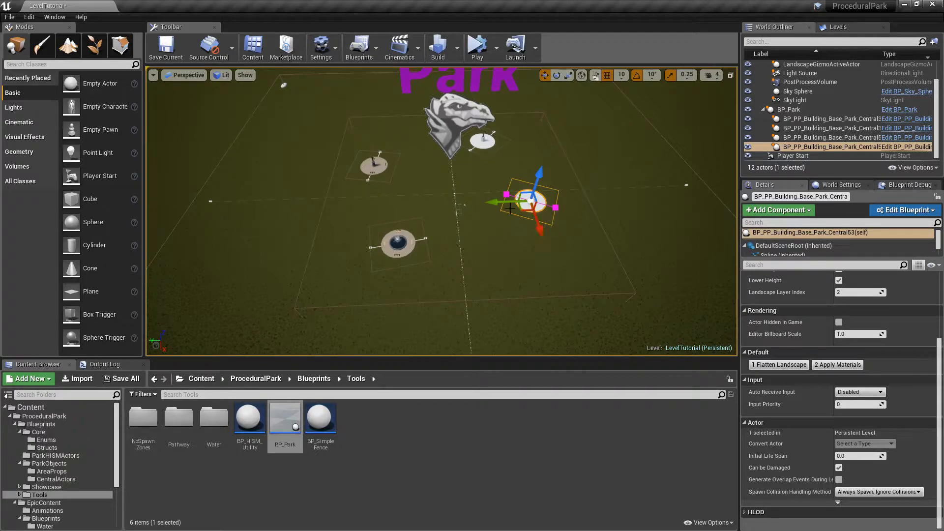
Reselect BP_Park and run 1b Create Pathways to connect the repositioned central actors with the park edges
{"action": "left_click", "coordinate": [462, 109]}
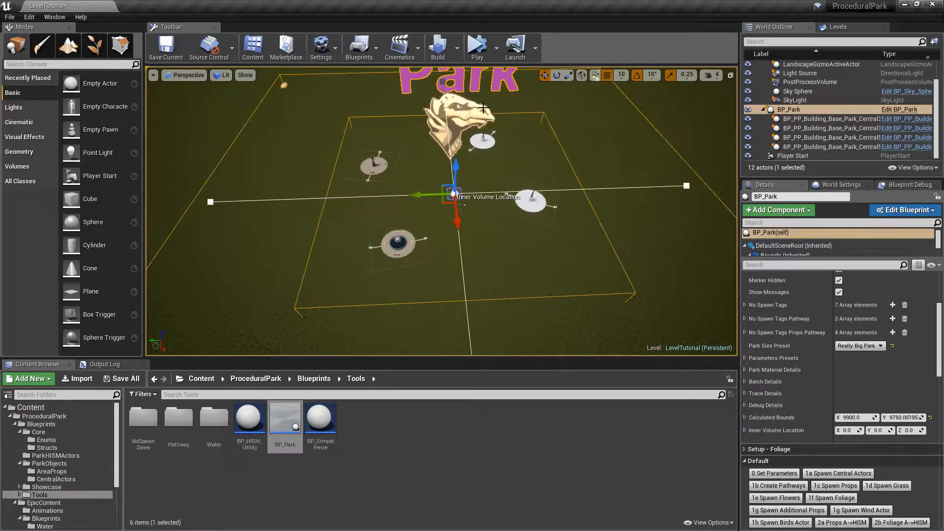
{"action": "scroll", "coordinate": [940, 315], "scroll_direction": "down", "scroll_amount": 1}
{"action": "left_click_drag", "start_coordinate": [940, 315], "coordinate": [940, 353]}
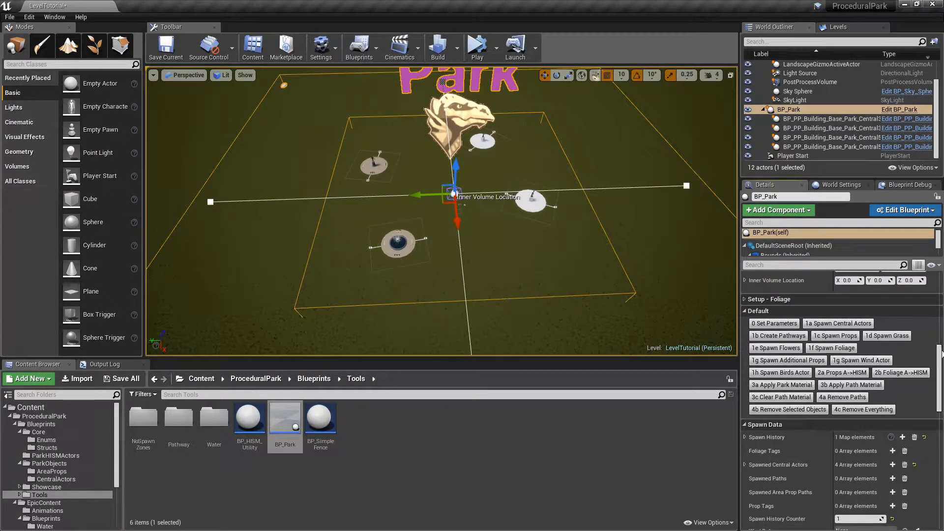
{"action": "left_click_drag", "start_coordinate": [739, 322], "coordinate": [734, 322]}
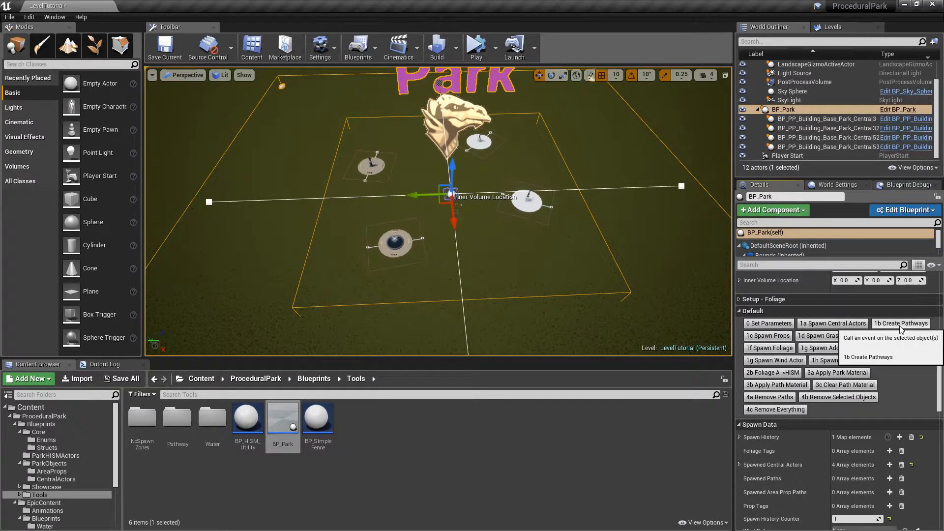
{"action": "left_click", "coordinate": [906, 325]}
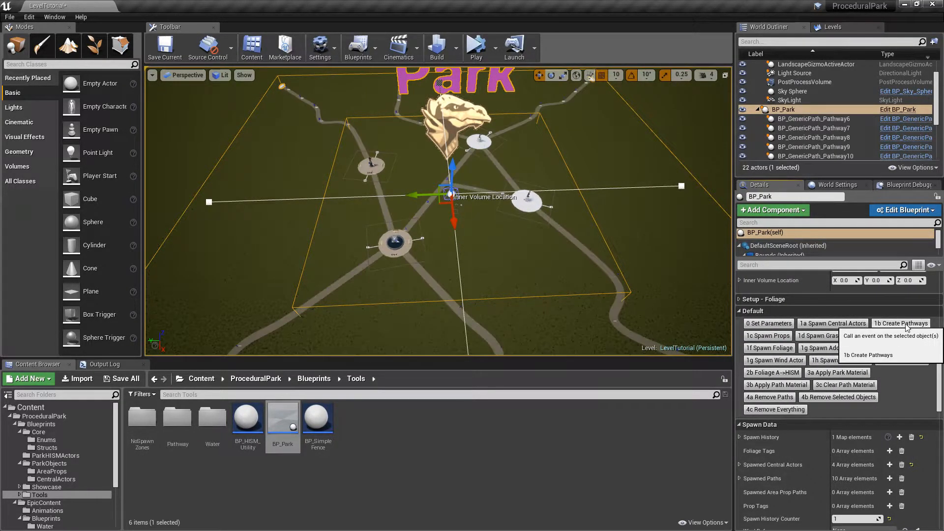
Examine the generated pathways around the central actors and out to the park boundary, up close and from above
{"action": "key", "text": "s"}
{"action": "mouse_move", "coordinate": [526, 221]}
{"action": "right_mouse_down"}
{"action": "mouse_move", "coordinate": [506, 255]}
{"action": "mouse_move", "coordinate": [552, 244]}
{"action": "mouse_move", "coordinate": [491, 250]}
{"action": "right_mouse_up"}
{"action": "key", "text": "s"}
{"action": "key", "text": "w"}
{"action": "key", "text": "a"}
{"action": "key", "text": "w"}
{"action": "key", "text": "d"}
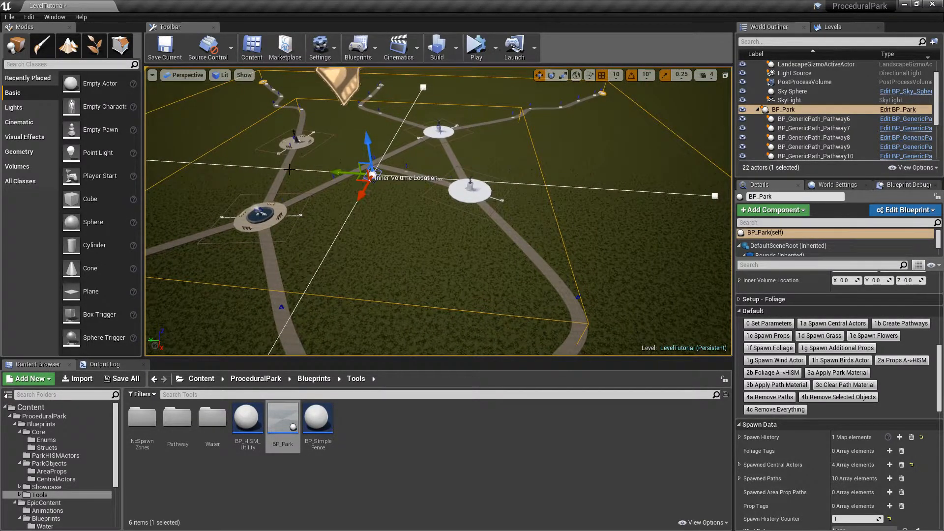
{"action": "key", "text": "s"}
{"action": "right_click_drag", "start_coordinate": [595, 201], "coordinate": [560, 276]}
{"action": "key", "text": "a"}
{"action": "key", "text": "w"}
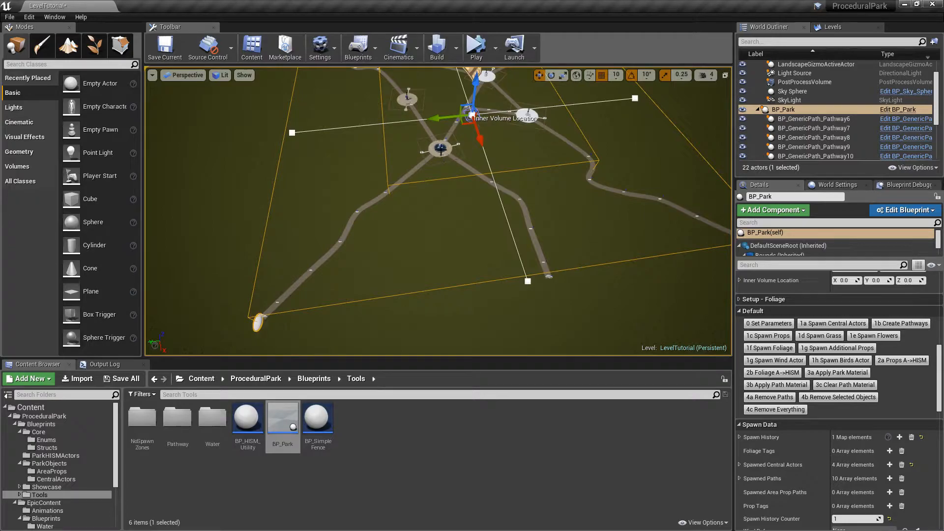
{"action": "key", "text": "w"}
{"action": "right_click_drag", "start_coordinate": [432, 184], "coordinate": [429, 167]}
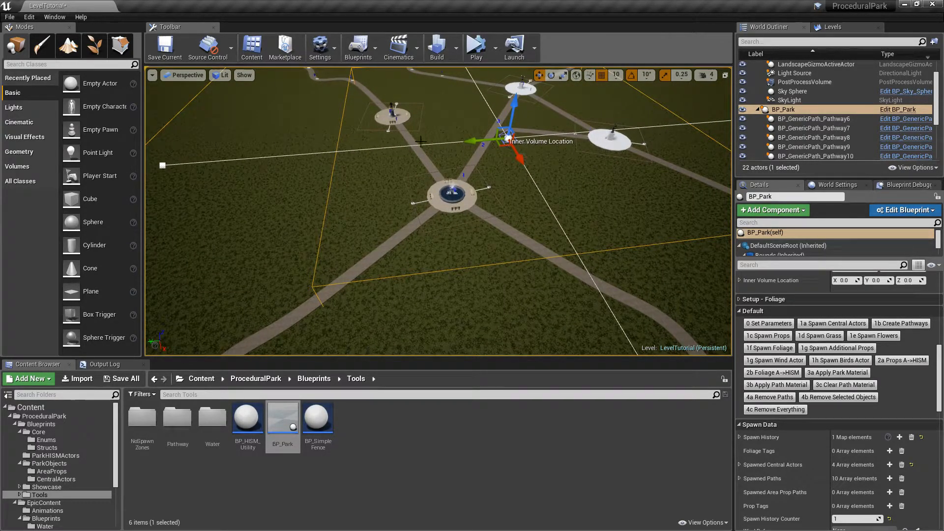
{"action": "right_click_drag", "start_coordinate": [517, 232], "coordinate": [467, 189]}
{"action": "right_click_drag", "start_coordinate": [646, 171], "coordinate": [679, 194]}
{"action": "key", "text": "s"}
{"action": "key", "text": "s"}
{"action": "right_click_drag", "start_coordinate": [579, 237], "coordinate": [585, 240]}
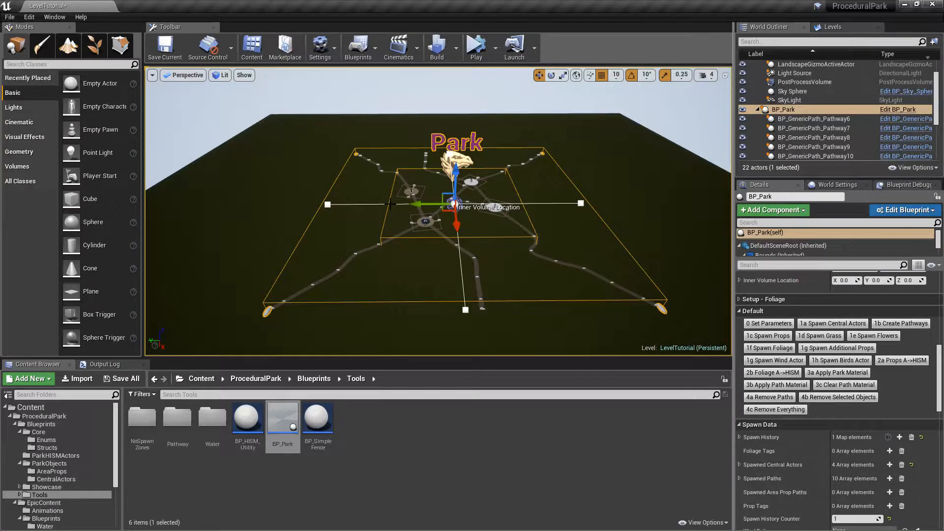
{"action": "key", "text": "w"}
{"action": "right_click_drag", "start_coordinate": [473, 225], "coordinate": [473, 225]}
{"action": "key", "text": "s"}
{"action": "key", "text": "s"}
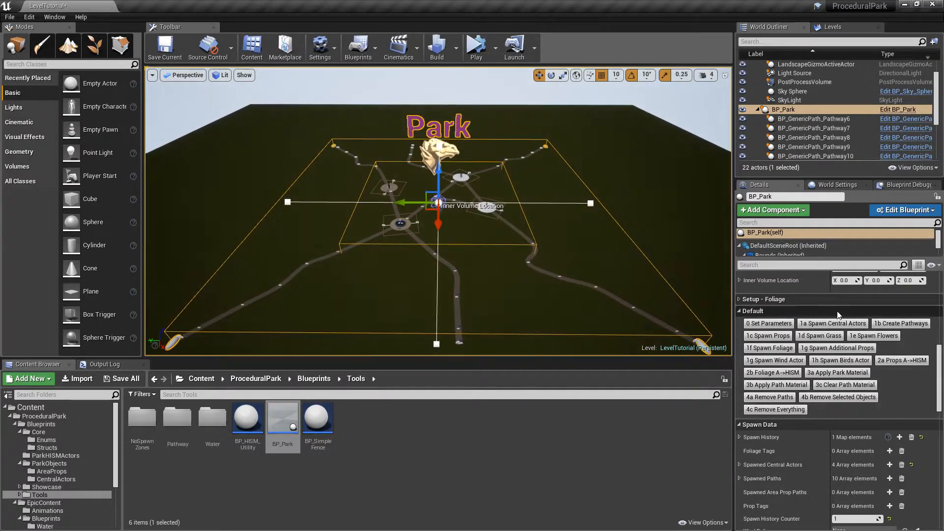
Run 1b Create Pathways repeatedly on BP_Park to add more pathway branches across the whole park
{"action": "left_click", "coordinate": [897, 324]}
{"action": "right_click_drag", "start_coordinate": [438, 211], "coordinate": [438, 275]}
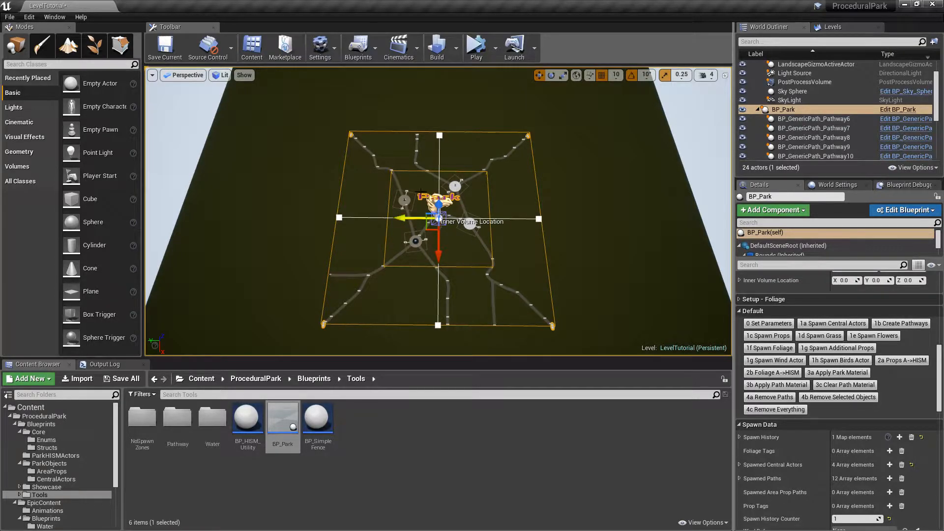
{"action": "left_click", "coordinate": [907, 324]}
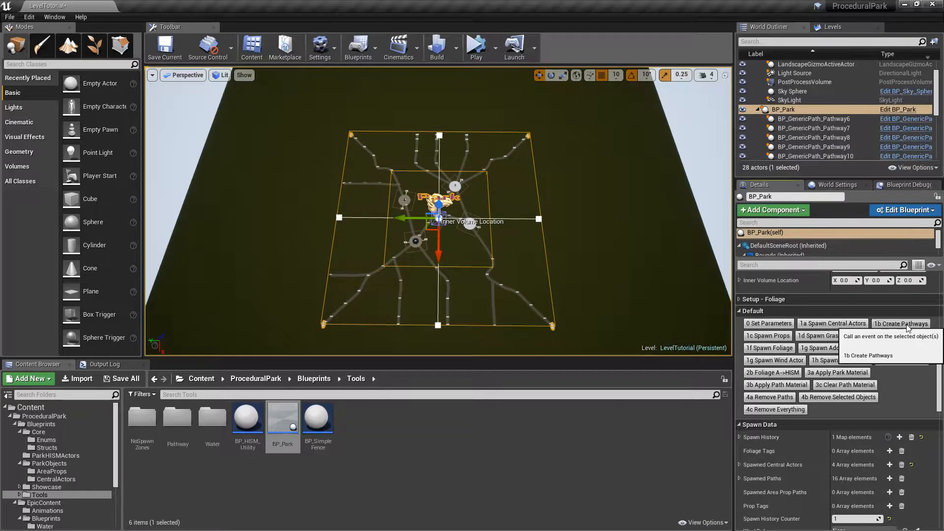
{"action": "left_click", "coordinate": [907, 324]}
{"action": "left_click", "coordinate": [907, 324]}
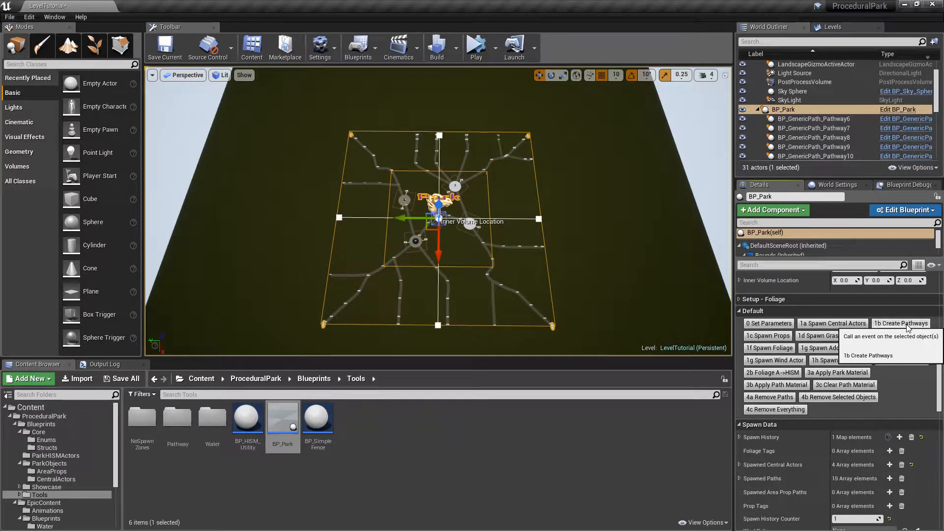
{"action": "left_click", "coordinate": [907, 325]}
{"action": "left_click", "coordinate": [907, 324]}
{"action": "left_click", "coordinate": [907, 325]}
{"action": "left_click", "coordinate": [907, 325]}
{"action": "left_click", "coordinate": [908, 325]}
{"action": "left_click", "coordinate": [908, 324]}
{"action": "left_click", "coordinate": [908, 325]}
{"action": "left_click", "coordinate": [907, 324]}
{"action": "left_click", "coordinate": [907, 325]}
{"action": "left_click", "coordinate": [907, 324]}
{"action": "left_click", "coordinate": [908, 325]}
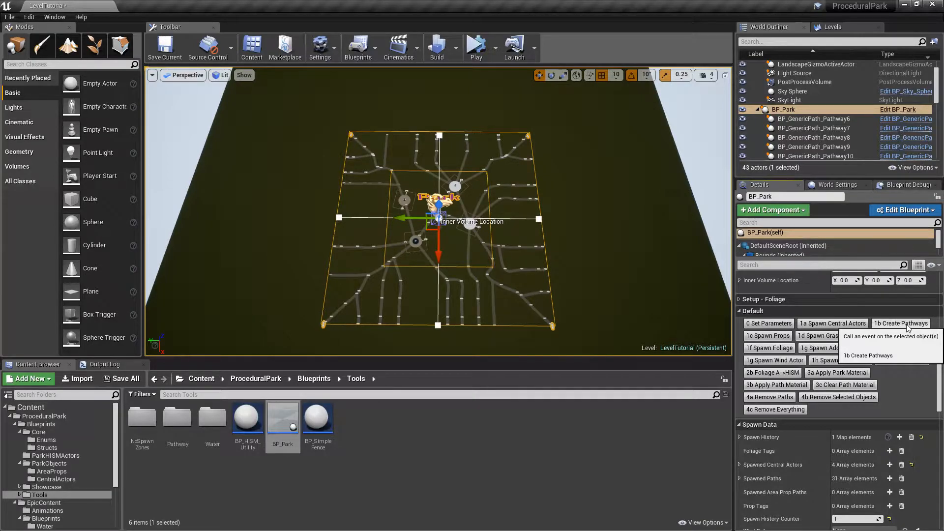
{"action": "left_click", "coordinate": [907, 325]}
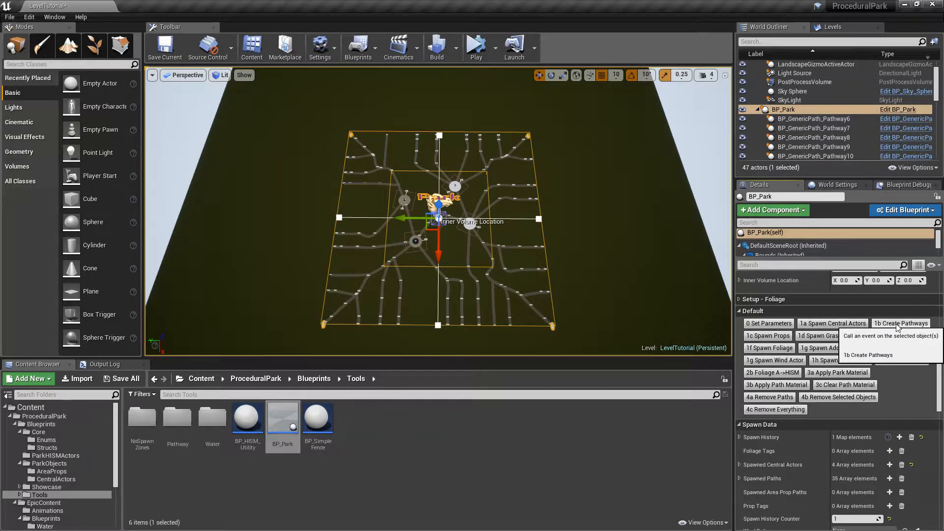
Inspect the dense pathway network up close around the central actors, then view the whole park from above
{"action": "right_click_drag", "start_coordinate": [577, 230], "coordinate": [90, 256]}
{"action": "key", "text": "w"}
{"action": "key", "text": "d"}
{"action": "key", "text": "s"}
{"action": "right_click_drag", "start_coordinate": [419, 203], "coordinate": [377, 205]}
{"action": "right_click_drag", "start_coordinate": [447, 251], "coordinate": [502, 230]}
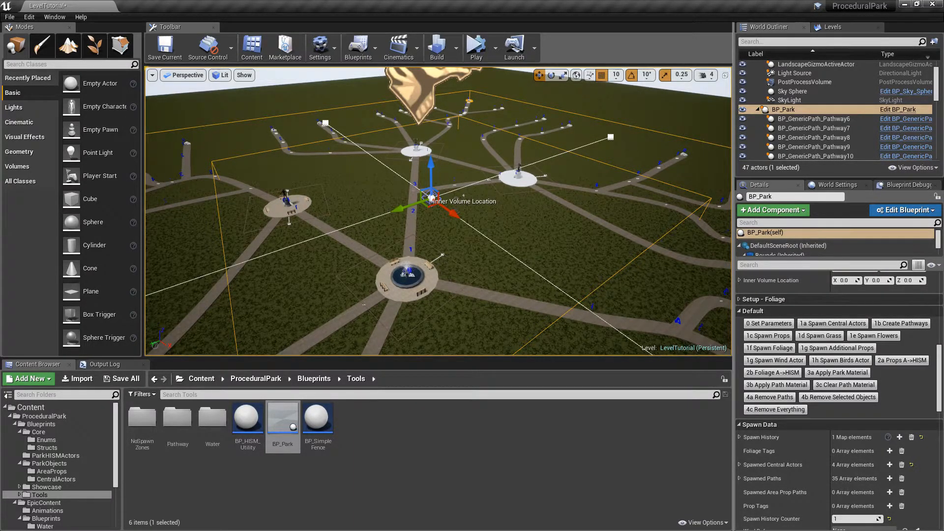
{"action": "key", "text": "f"}
{"action": "right_click_drag", "start_coordinate": [439, 211], "coordinate": [458, 225]}
{"action": "right_click_drag", "start_coordinate": [570, 129], "coordinate": [571, 127]}
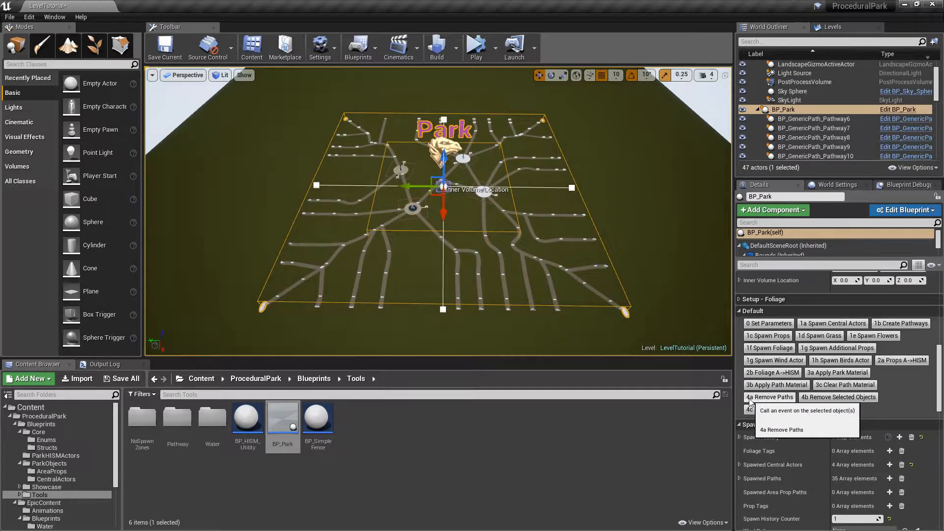
Clear the pathways with 4a Remove Paths and generate a fresh set with 1b Create Pathways
{"action": "left_click", "coordinate": [766, 398]}
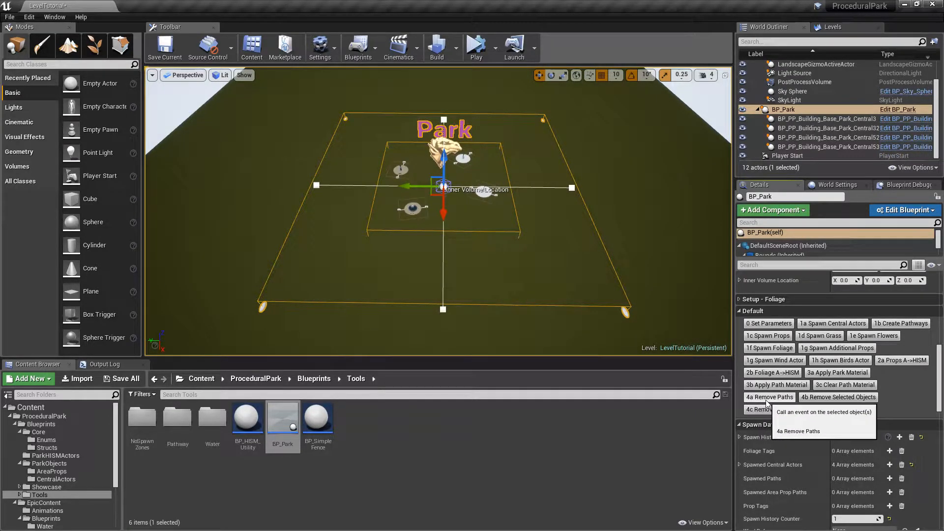
{"action": "left_click", "coordinate": [907, 324]}
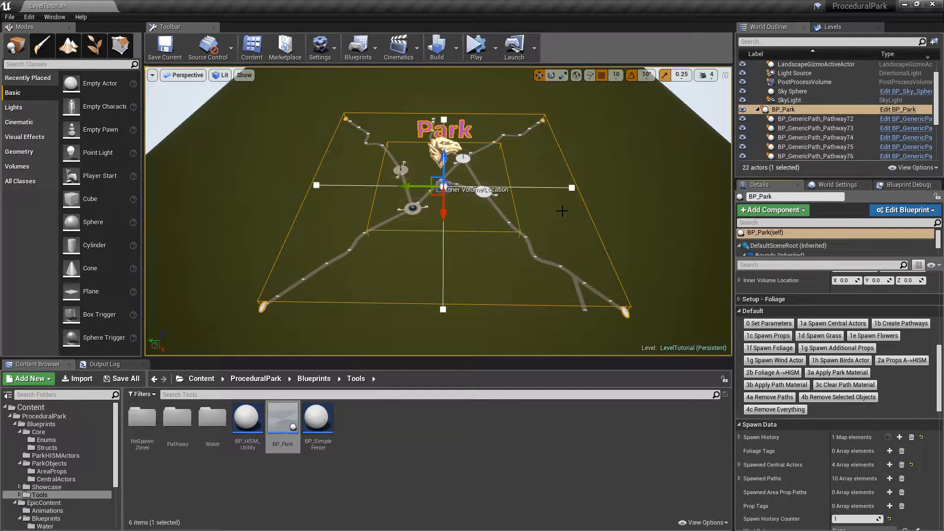
Run 1c Spawn Props on BP_Park and inspect the spawned Ferris wheel area up close
{"action": "left_click", "coordinate": [774, 338]}
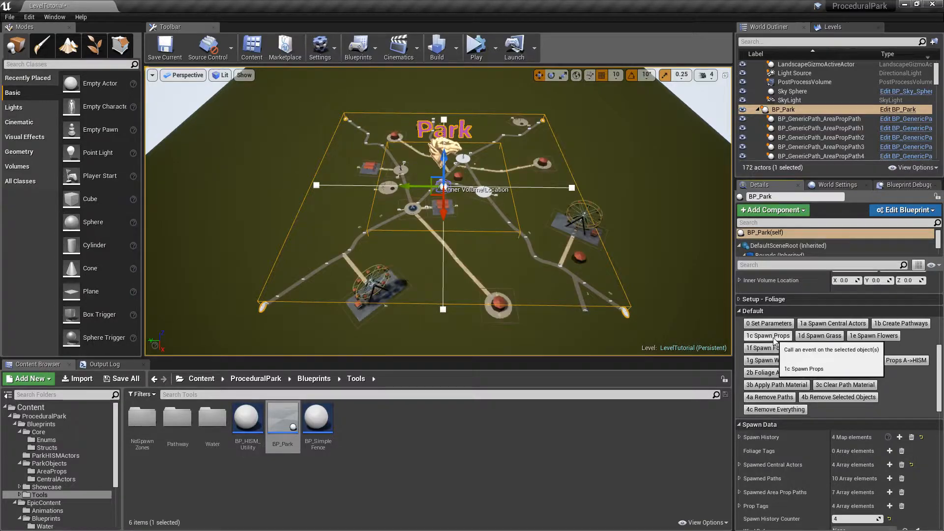
{"action": "key", "text": "a"}
{"action": "right_click_drag", "start_coordinate": [483, 253], "coordinate": [592, 262]}
{"action": "key", "text": "w"}
{"action": "key", "text": "d"}
{"action": "key", "text": "s"}
{"action": "right_click_drag", "start_coordinate": [548, 225], "coordinate": [715, 222]}
{"action": "key", "text": "a"}
{"action": "key", "text": "w"}
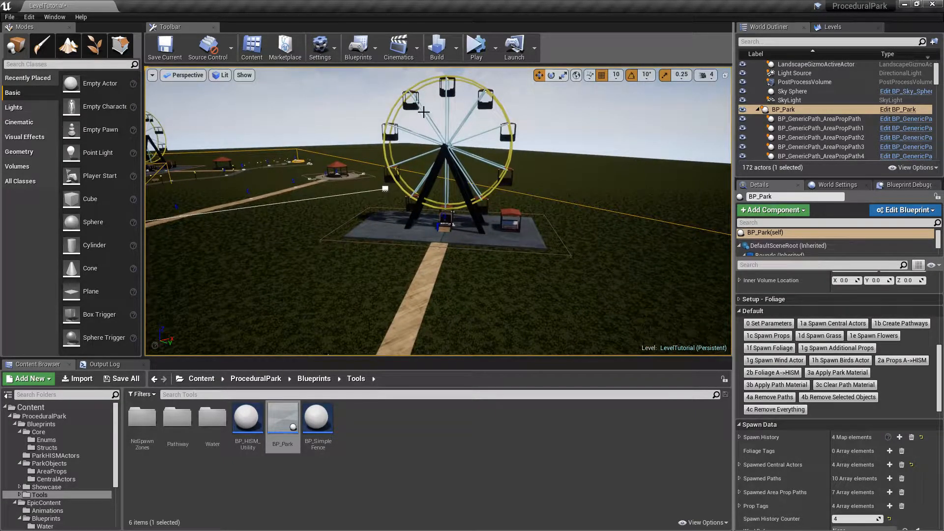
Examine the spawned area props and their connecting paths: the Ferris wheel, gazebo, restroom building and playground
{"action": "left_click", "coordinate": [392, 226]}
{"action": "right_click_drag", "start_coordinate": [392, 226], "coordinate": [542, 259]}
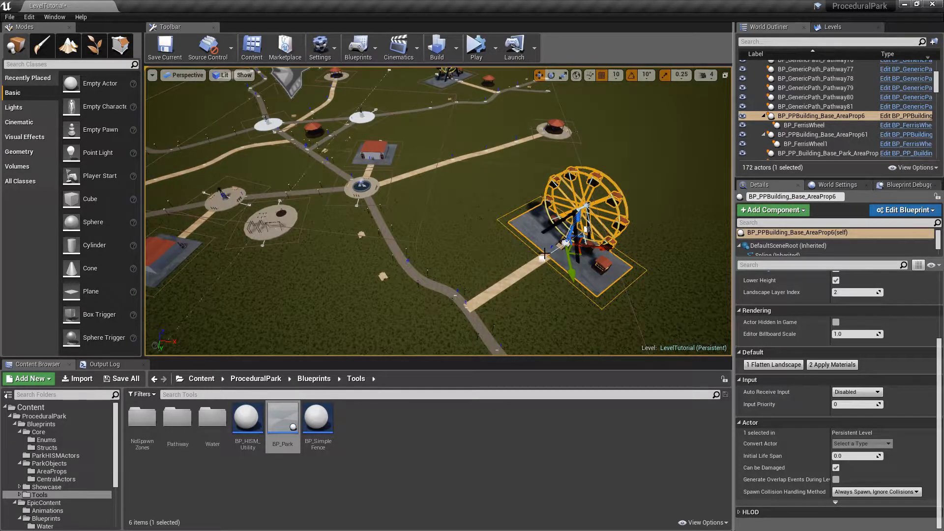
{"action": "left_click", "coordinate": [503, 280]}
{"action": "key", "text": "f"}
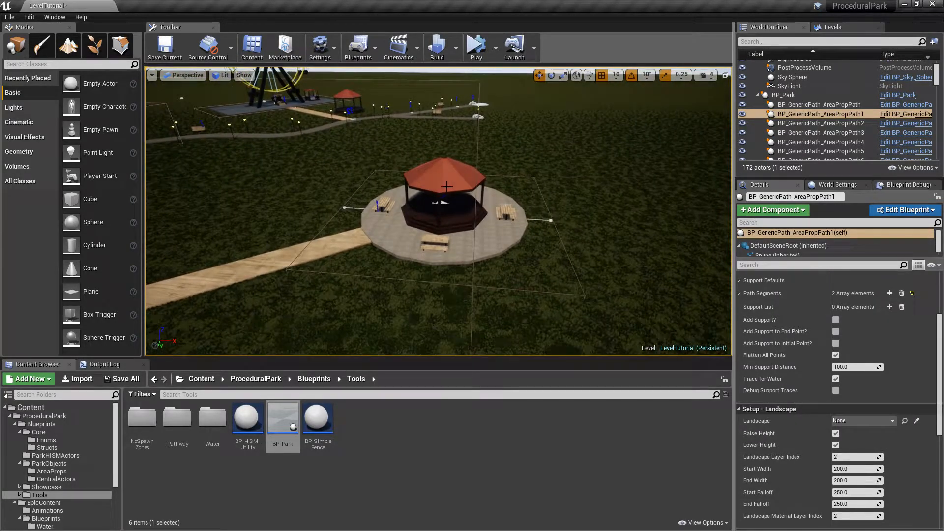
{"action": "right_click_drag", "start_coordinate": [412, 241], "coordinate": [403, 281]}
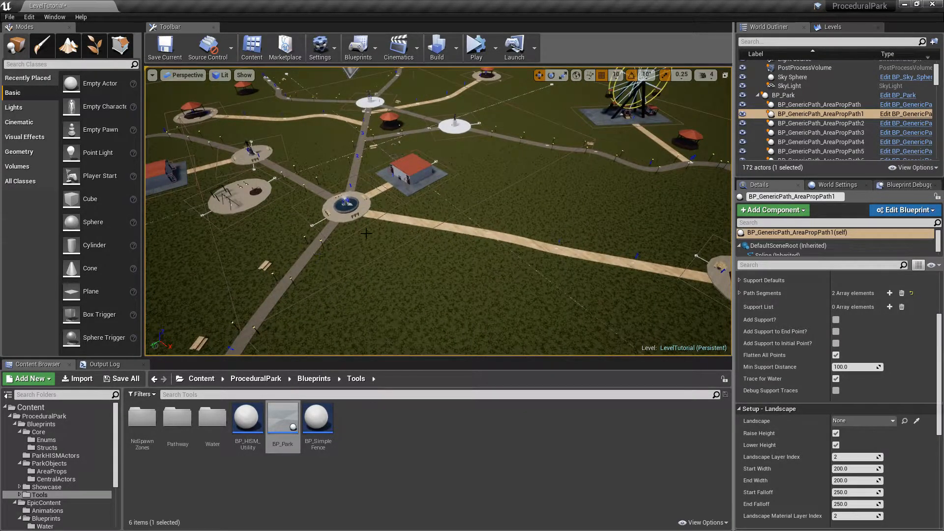
{"action": "right_click_drag", "start_coordinate": [482, 183], "coordinate": [331, 296]}
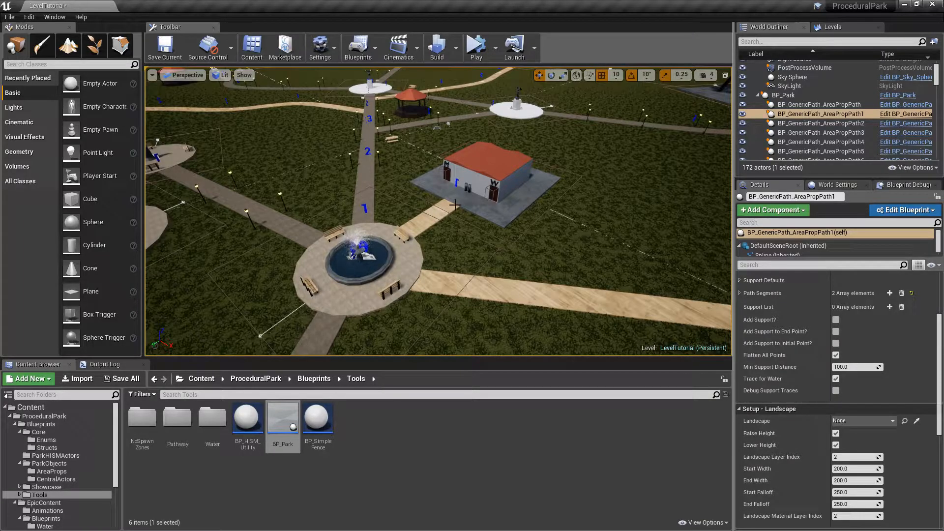
{"action": "right_click_drag", "start_coordinate": [579, 168], "coordinate": [579, 168]}
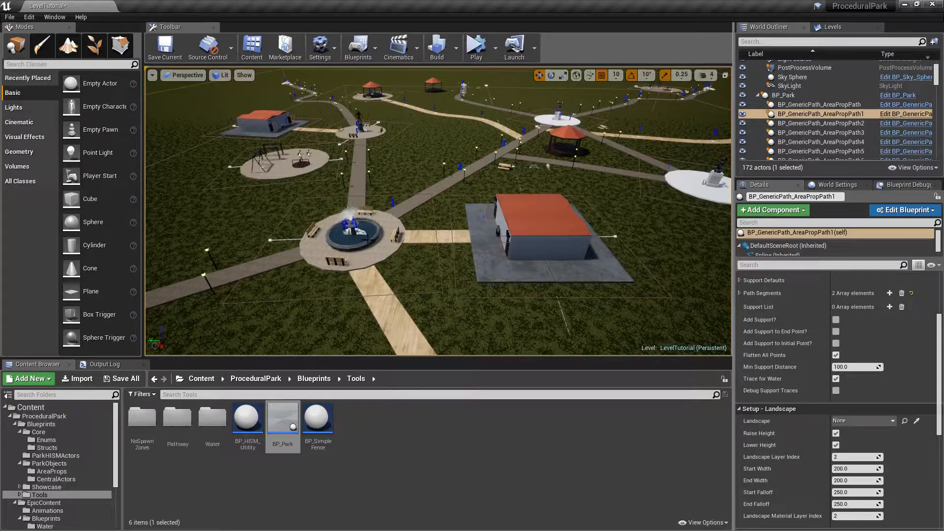
{"action": "right_click_drag", "start_coordinate": [383, 255], "coordinate": [408, 240]}
{"action": "scroll", "coordinate": [440, 257], "scroll_direction": "up", "scroll_amount": 5}
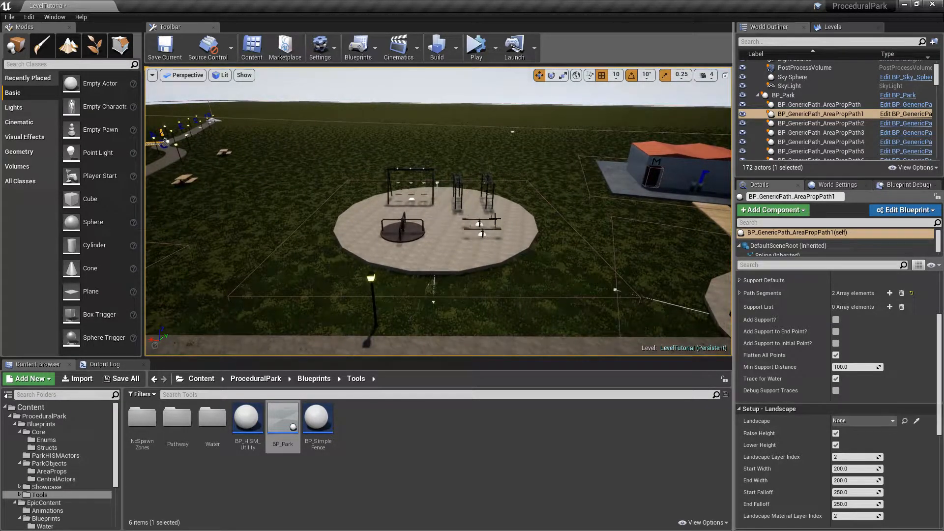
{"action": "scroll", "coordinate": [405, 251], "scroll_direction": "down", "scroll_amount": 5}
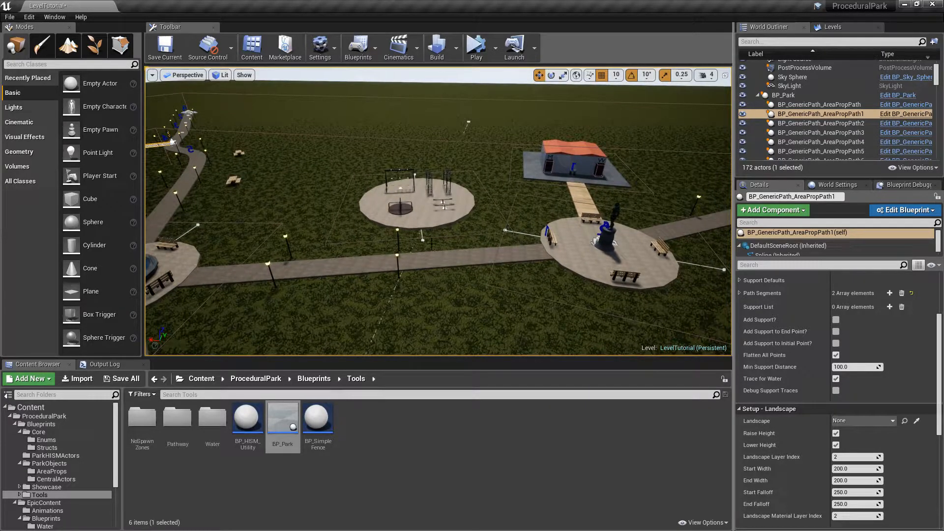
Inspect the street lamps spawned along both sides of the main pathways
{"action": "right_click_drag", "start_coordinate": [427, 226], "coordinate": [450, 190]}
{"action": "key", "text": "w"}
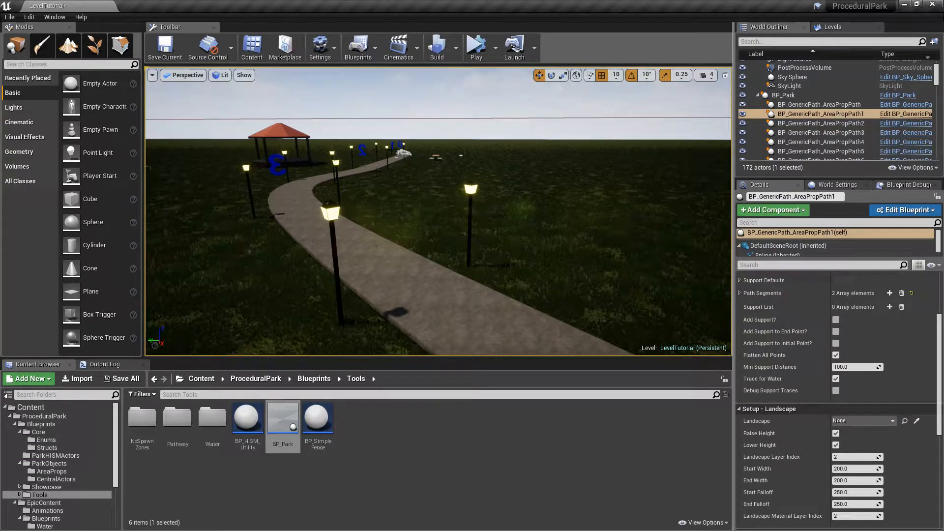
{"action": "key", "text": "w"}
{"action": "right_click_drag", "start_coordinate": [439, 211], "coordinate": [600, 256]}
{"action": "key", "text": "e"}
{"action": "right_click_drag", "start_coordinate": [492, 157], "coordinate": [491, 158]}
{"action": "key", "text": "w"}
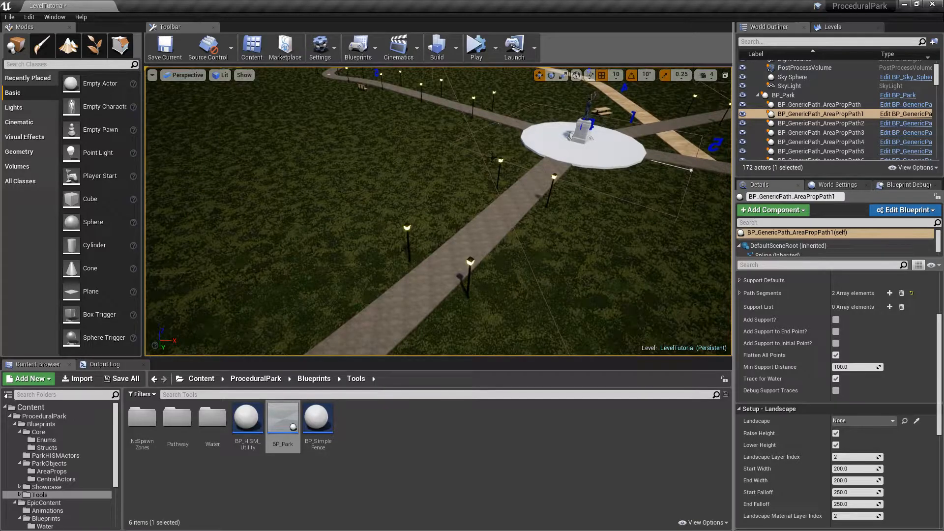
{"action": "right_click_drag", "start_coordinate": [465, 194], "coordinate": [407, 228]}
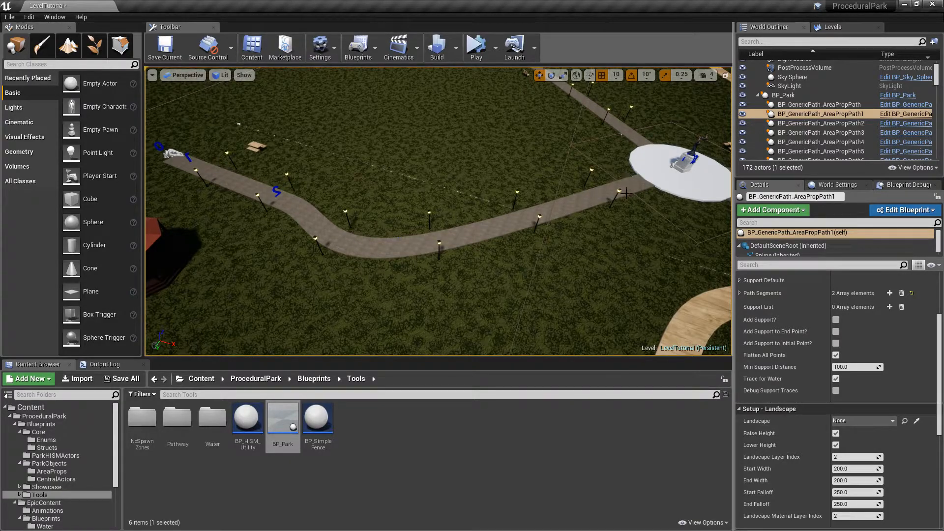
{"action": "right_click_drag", "start_coordinate": [388, 194], "coordinate": [382, 290]}
Select the standalone picnic table and the standalone gazebo beside the pathway to inspect these single props
{"action": "left_click", "coordinate": [406, 216]}
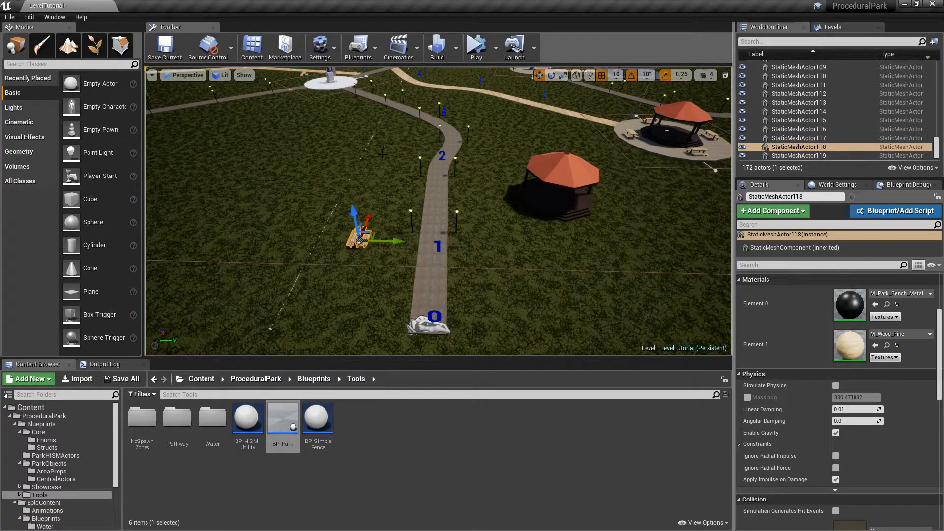
{"action": "left_click", "coordinate": [562, 164]}
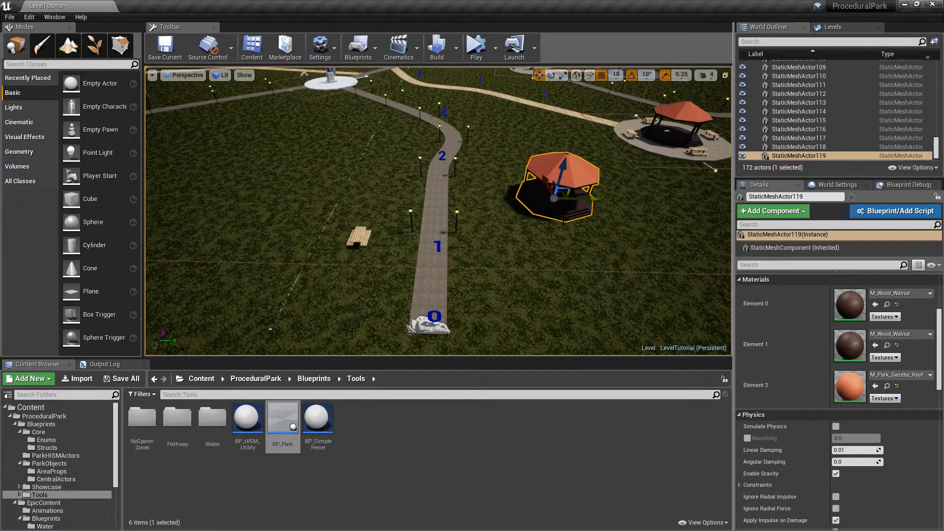
{"action": "key", "text": "w"}
{"action": "right_click_drag", "start_coordinate": [614, 235], "coordinate": [676, 174]}
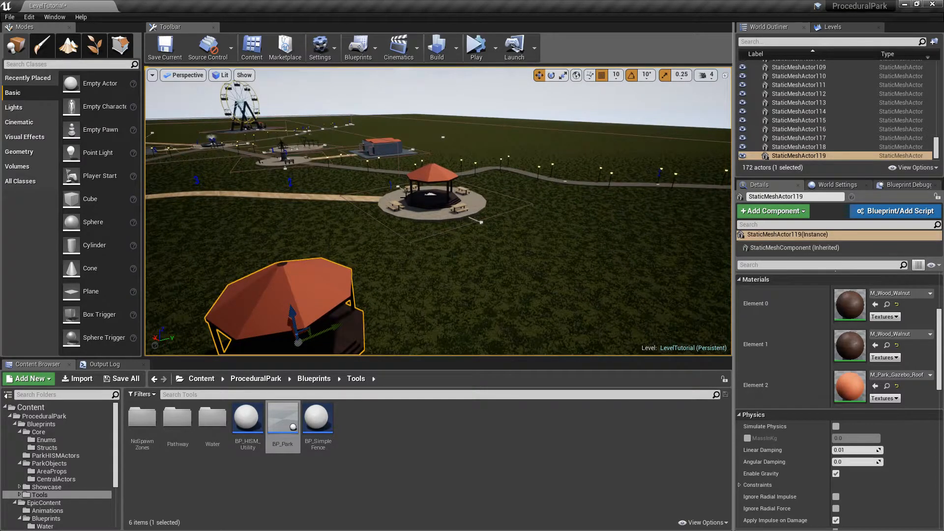
Duplicate the standalone gazebo near the central pathway crossing onto the open grass between the pathways
{"action": "key", "text": "s"}
{"action": "right_click_drag", "start_coordinate": [489, 213], "coordinate": [152, 253]}
{"action": "key", "text": "d"}
{"action": "mouse_move", "coordinate": [447, 143]}
{"action": "right_mouse_down"}
{"action": "mouse_move", "coordinate": [442, 168]}
{"action": "mouse_move", "coordinate": [442, 138]}
{"action": "right_mouse_up"}
{"action": "key", "text": "w"}
{"action": "key", "text": "w"}
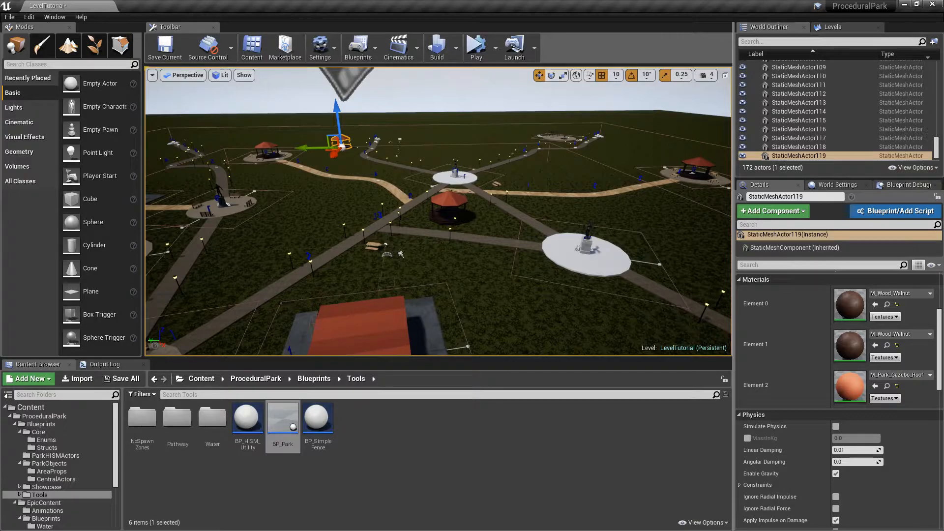
{"action": "left_click", "coordinate": [450, 195]}
{"action": "right_click_drag", "start_coordinate": [422, 162], "coordinate": [625, 185]}
{"action": "key", "text": "a"}
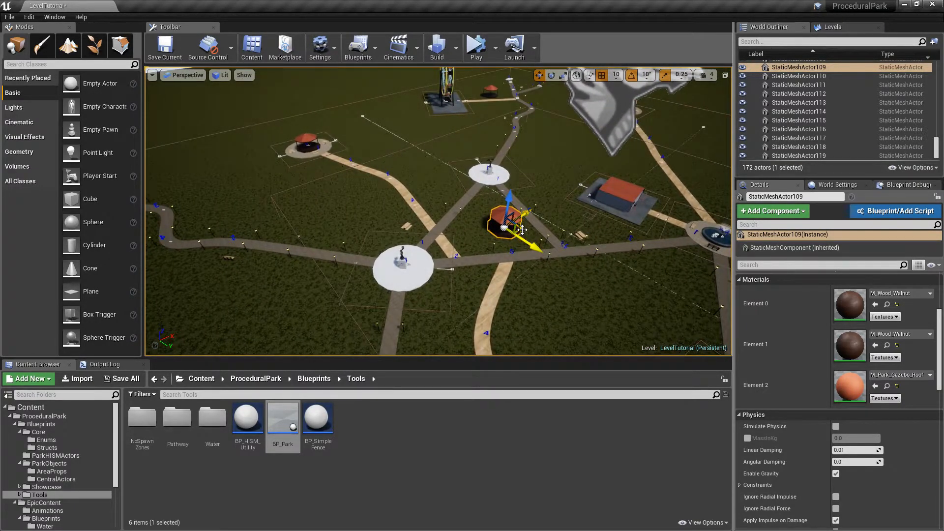
{"action": "left_click_drag", "start_coordinate": [522, 230], "coordinate": [301, 299], "text": "alt"}
Place more gazebo copies on the grass around the white statue plaza
{"action": "right_click_drag", "start_coordinate": [383, 197], "coordinate": [566, 202]}
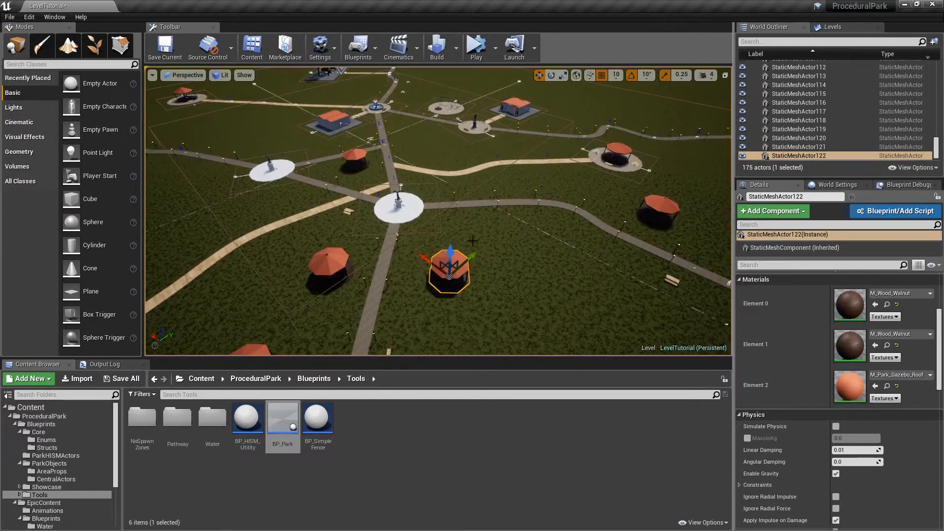
{"action": "left_click_drag", "start_coordinate": [431, 254], "coordinate": [451, 137], "text": "alt"}
Reselect BP_Park and try to run 1d Spawn Grass
{"action": "right_click_drag", "start_coordinate": [437, 220], "coordinate": [578, 217]}
{"action": "key", "text": "s"}
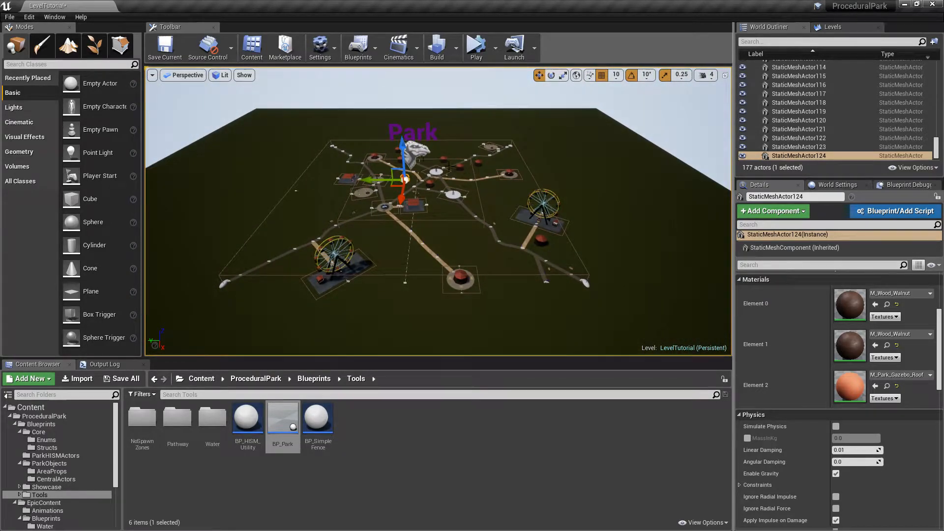
{"action": "left_click", "coordinate": [411, 147]}
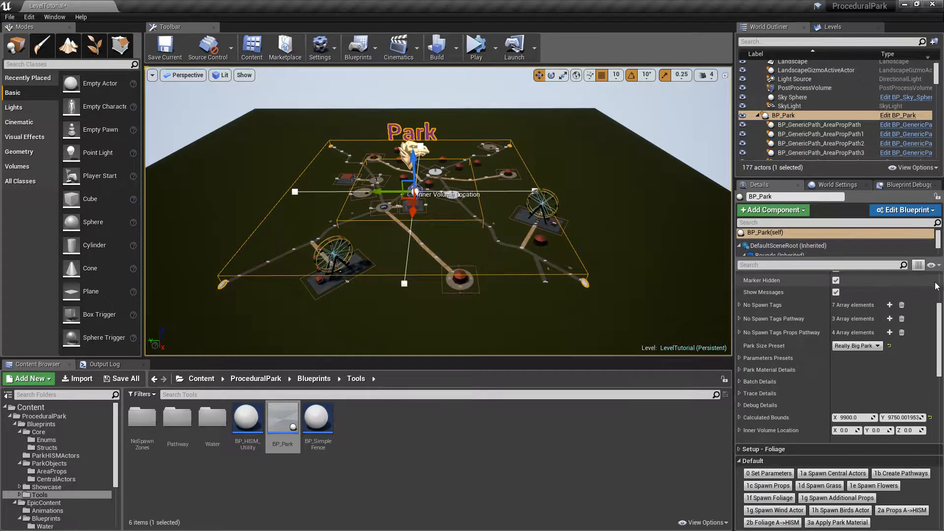
{"action": "scroll", "coordinate": [778, 348], "scroll_direction": "down", "scroll_amount": 5}
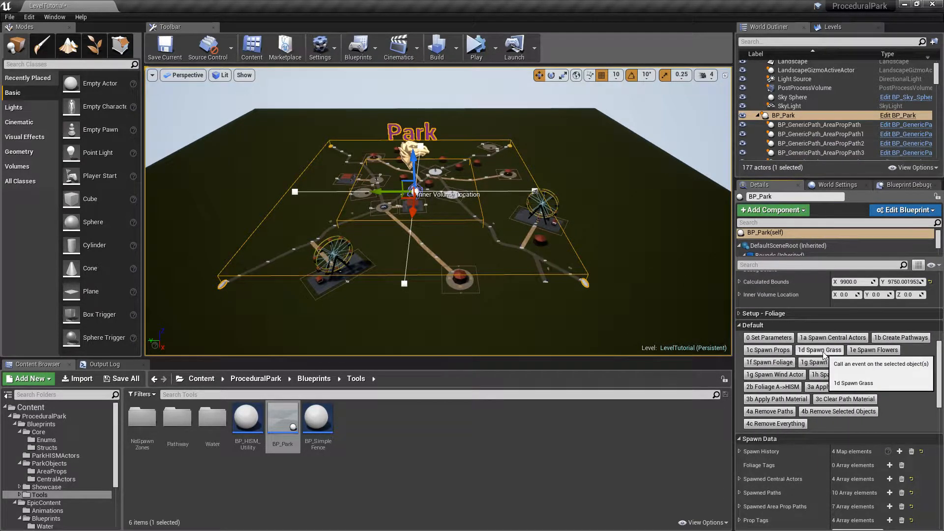
{"action": "key", "text": "w"}
{"action": "right_click_drag", "start_coordinate": [534, 177], "coordinate": [562, 171]}
{"action": "key", "text": "w"}
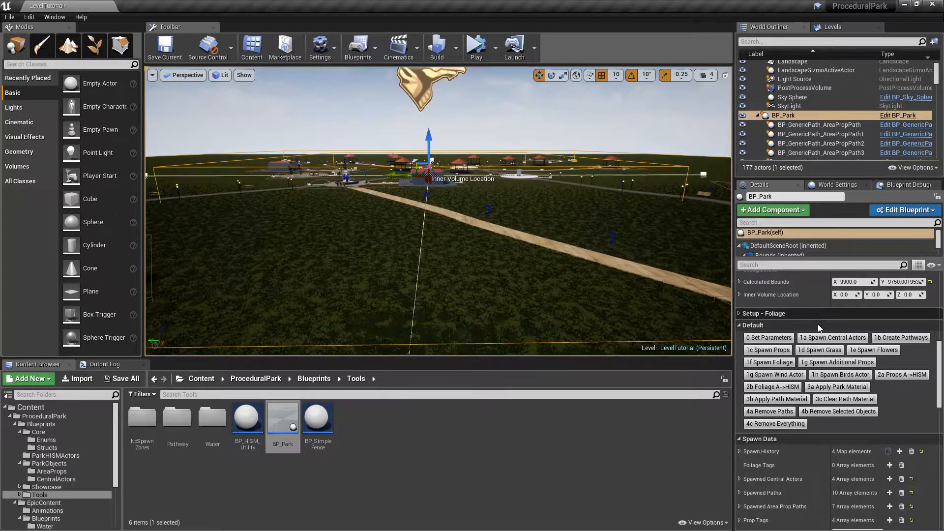
{"action": "left_click", "coordinate": [821, 351]}
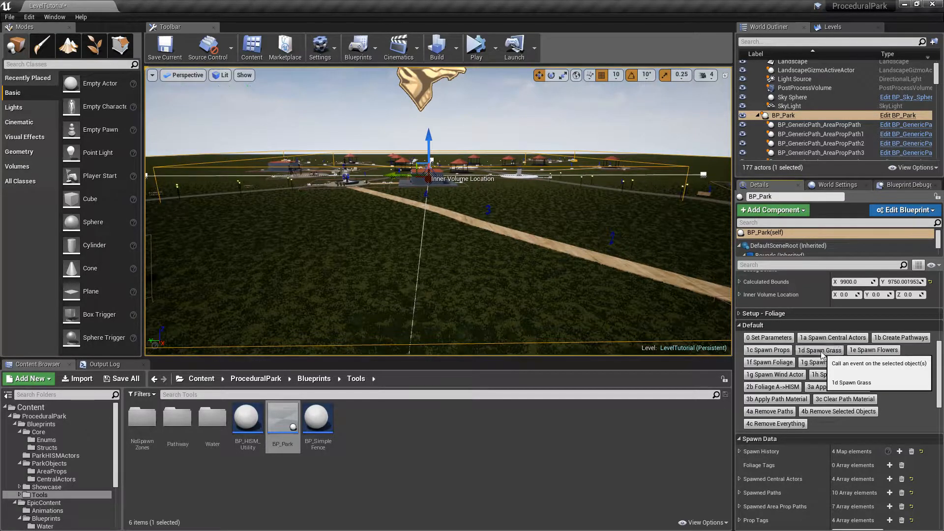
{"action": "left_click", "coordinate": [821, 351]}
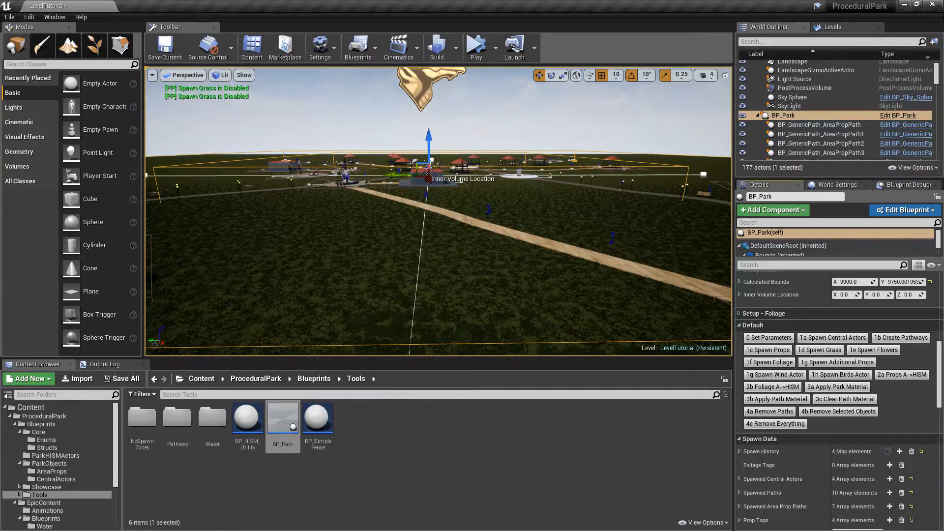
Inspect the landscape's existing grass close to the ground and run 1e Spawn Flowers on BP_Park
{"action": "right_click_drag", "start_coordinate": [438, 211], "coordinate": [467, 180]}
{"action": "key", "text": "w"}
{"action": "key", "text": "q"}
{"action": "key", "text": "e"}
{"action": "key", "text": "s"}
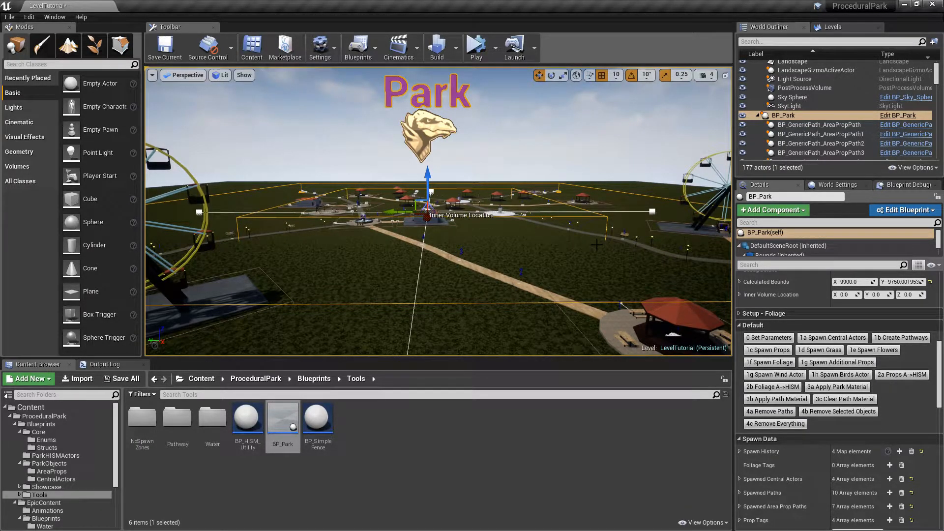
{"action": "right_click_drag", "start_coordinate": [533, 210], "coordinate": [533, 193]}
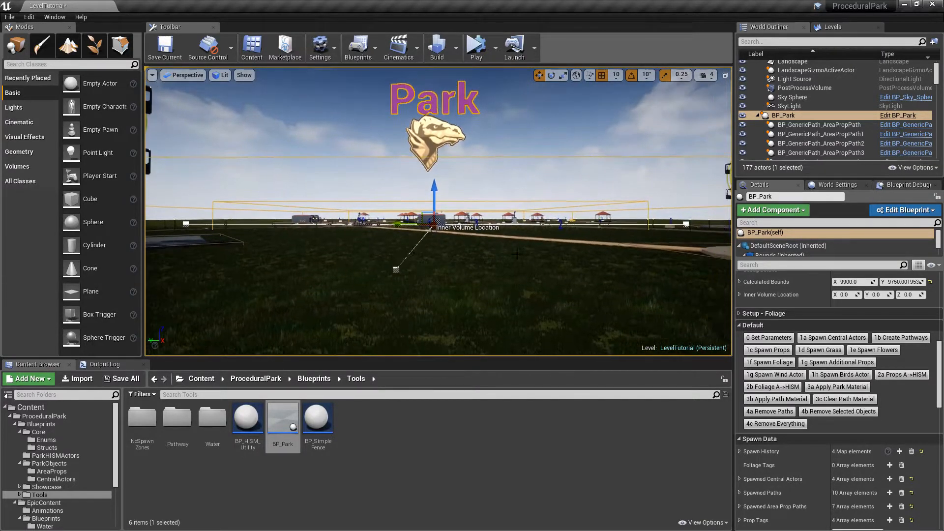
{"action": "left_click", "coordinate": [874, 349]}
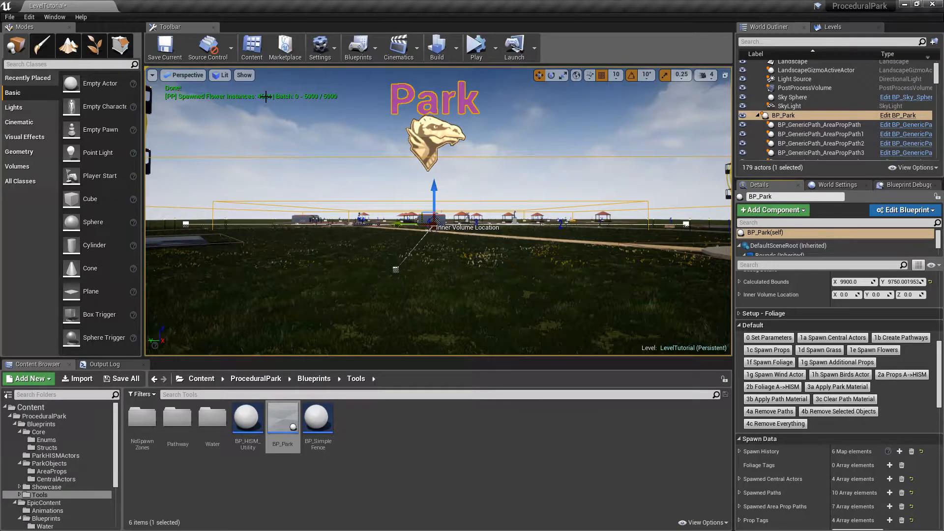
Examine the flowers spawned on the grass around the gazebos, paved areas and pathways
{"action": "right_click_drag", "start_coordinate": [379, 119], "coordinate": [422, 211]}
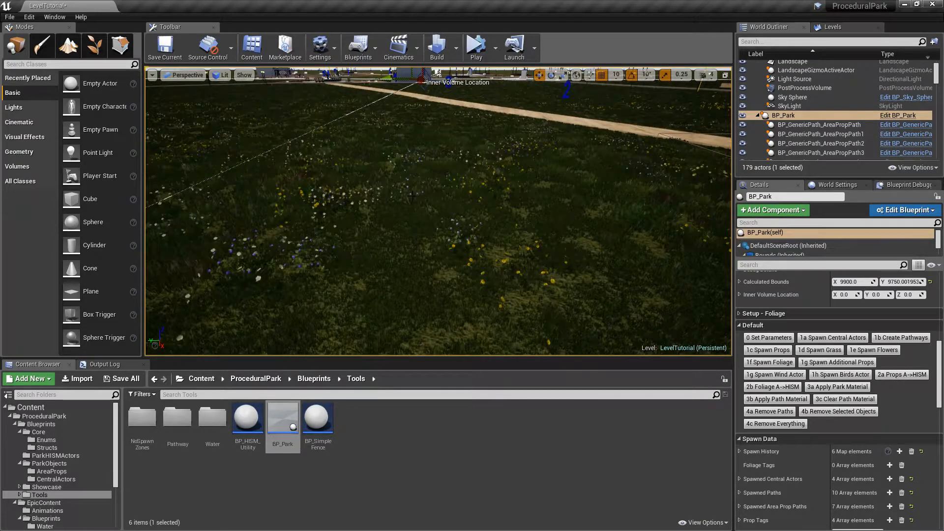
{"action": "right_click_drag", "start_coordinate": [510, 197], "coordinate": [511, 187]}
{"action": "key", "text": "w"}
{"action": "right_click_drag", "start_coordinate": [510, 192], "coordinate": [597, 217]}
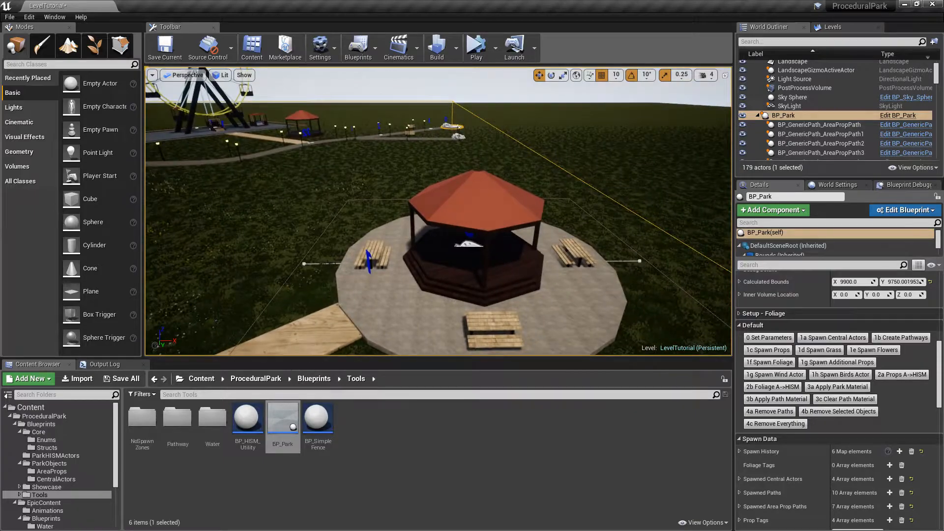
{"action": "right_click_drag", "start_coordinate": [511, 196], "coordinate": [487, 216]}
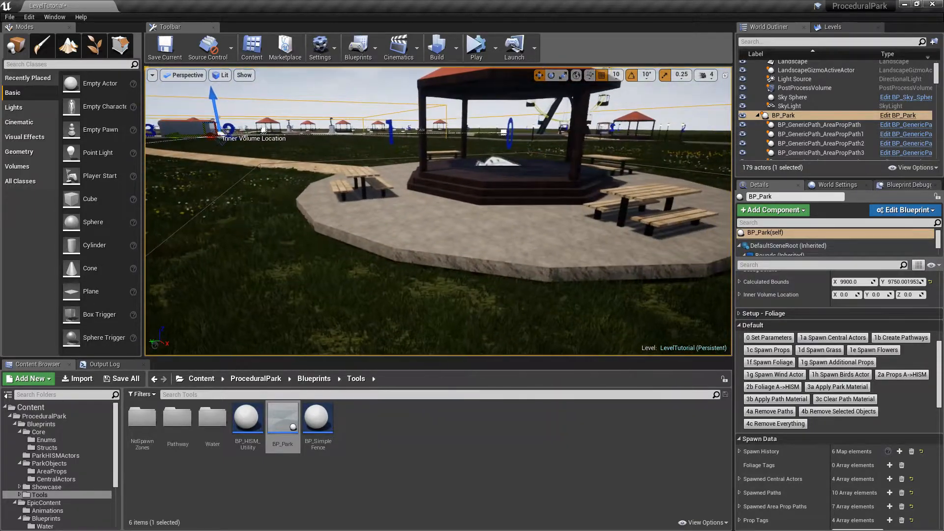
{"action": "right_click_drag", "start_coordinate": [413, 284], "coordinate": [426, 200]}
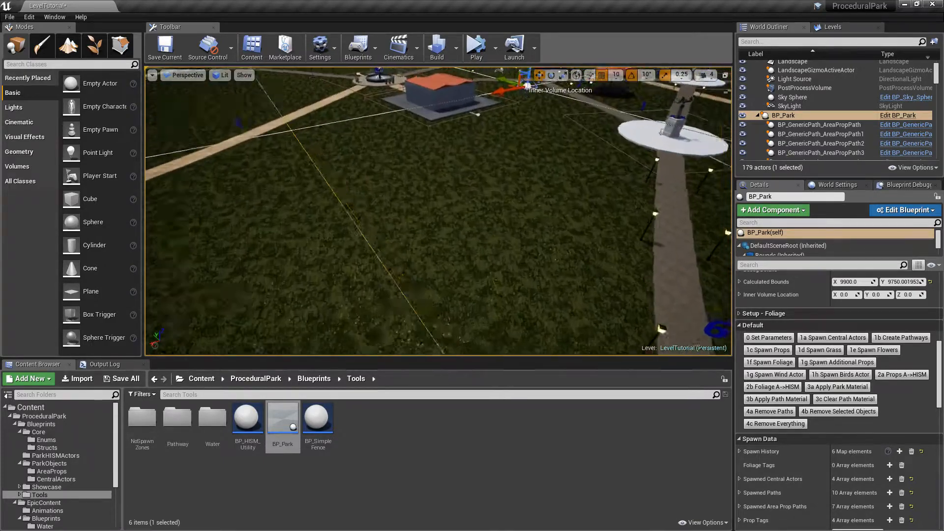
{"action": "right_click_drag", "start_coordinate": [437, 211], "coordinate": [502, 162]}
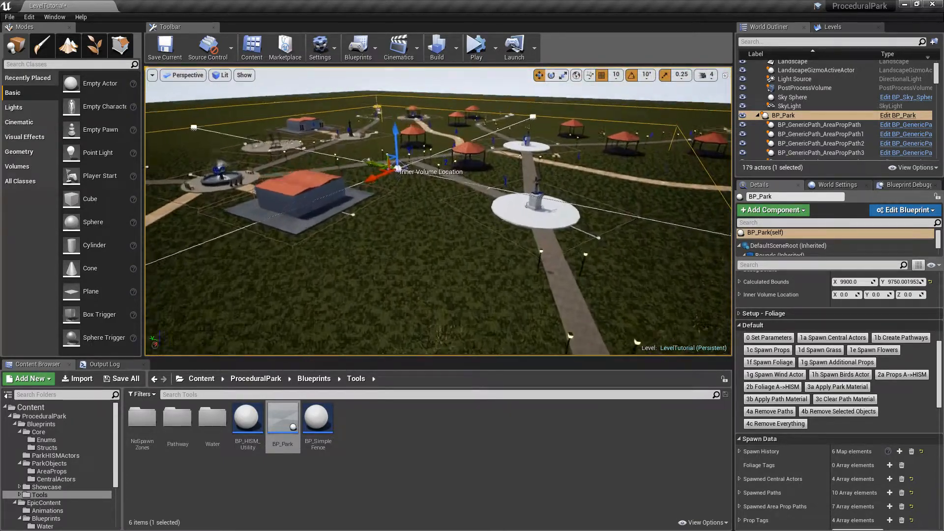
{"action": "right_click_drag", "start_coordinate": [438, 211], "coordinate": [276, 209]}
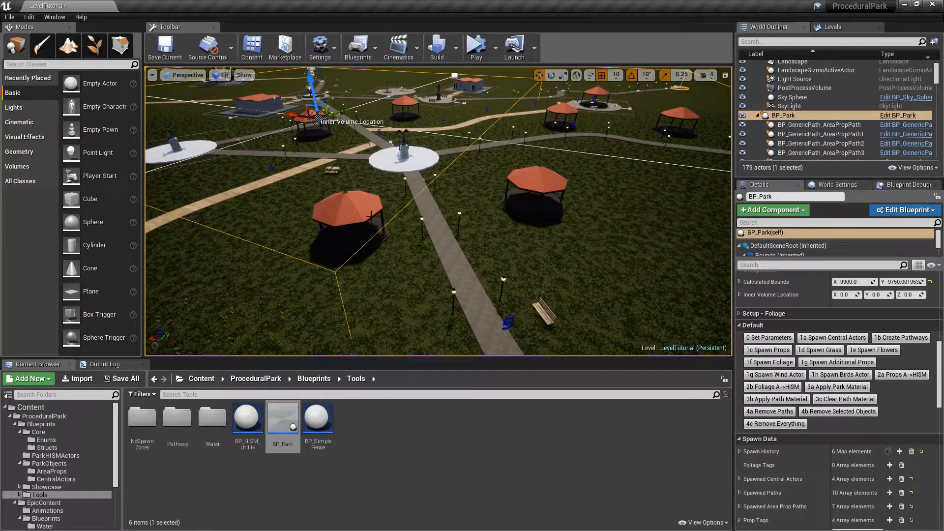
Try placing another gazebo copy on the flowered grass near the statue plaza and delete that copy
{"action": "key", "text": "w"}
{"action": "right_click_drag", "start_coordinate": [315, 226], "coordinate": [386, 236]}
{"action": "key", "text": "s"}
{"action": "left_click", "coordinate": [496, 187]}
{"action": "left_click_drag", "start_coordinate": [497, 187], "coordinate": [305, 192], "text": "alt"}
{"action": "key", "text": "w"}
{"action": "right_click_drag", "start_coordinate": [305, 192], "coordinate": [265, 182]}
{"action": "key", "text": "w"}
{"action": "key", "text": "s"}
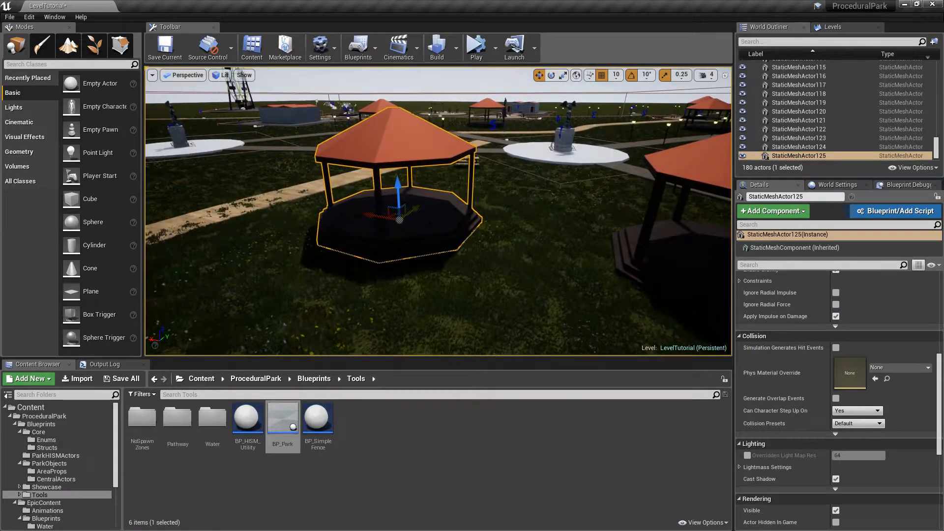
{"action": "key", "text": "Delete"}
Reselect BP_Park and run 1f Spawn Foliage to add trees across the whole park
{"action": "key", "text": "s"}
{"action": "right_click_drag", "start_coordinate": [507, 211], "coordinate": [573, 177]}
{"action": "left_click", "coordinate": [443, 142]}
{"action": "key", "text": "a"}
{"action": "key", "text": "s"}
{"action": "mouse_move", "coordinate": [288, 163]}
{"action": "right_mouse_down"}
{"action": "mouse_move", "coordinate": [300, 150]}
{"action": "mouse_move", "coordinate": [288, 163]}
{"action": "right_mouse_up"}
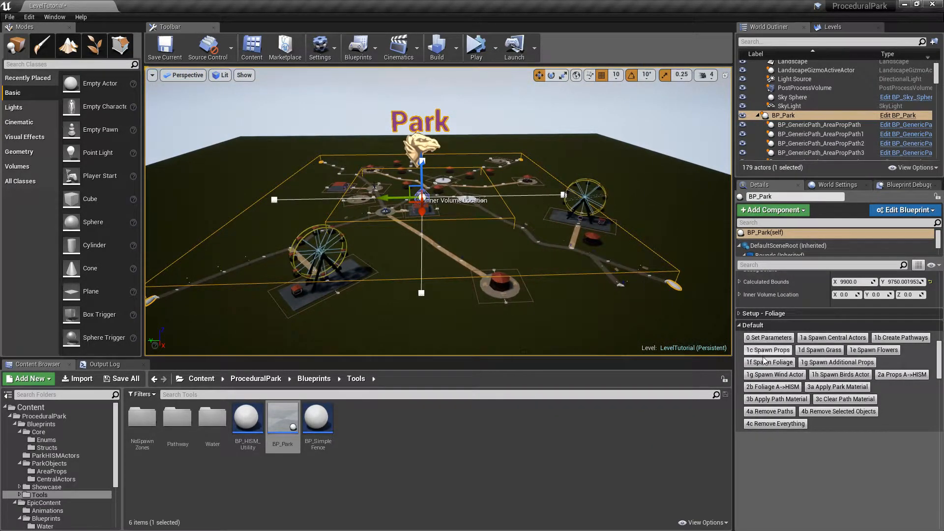
{"action": "scroll", "coordinate": [784, 371], "scroll_direction": "down", "scroll_amount": 2}
{"action": "scroll", "coordinate": [785, 372], "scroll_direction": "up", "scroll_amount": 2}
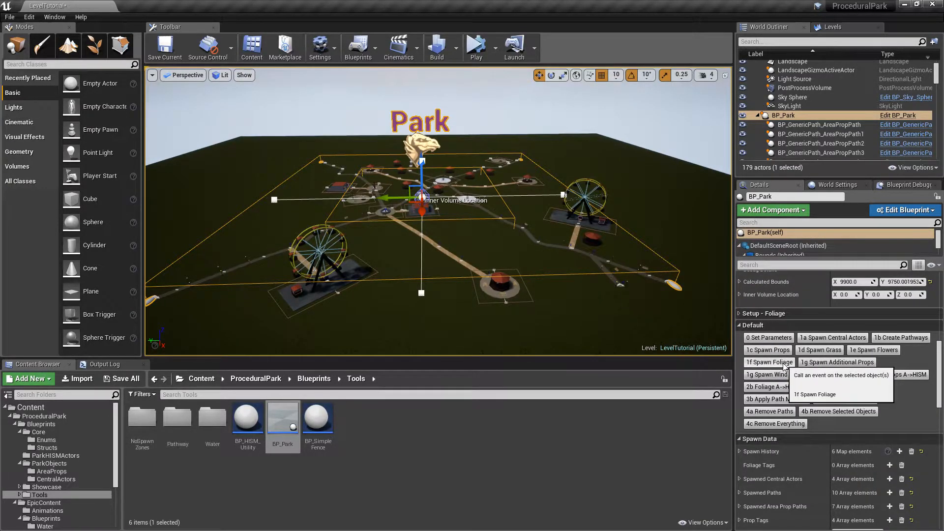
{"action": "left_click", "coordinate": [770, 362]}
{"action": "key", "text": "w"}
{"action": "right_click_drag", "start_coordinate": [461, 251], "coordinate": [536, 265]}
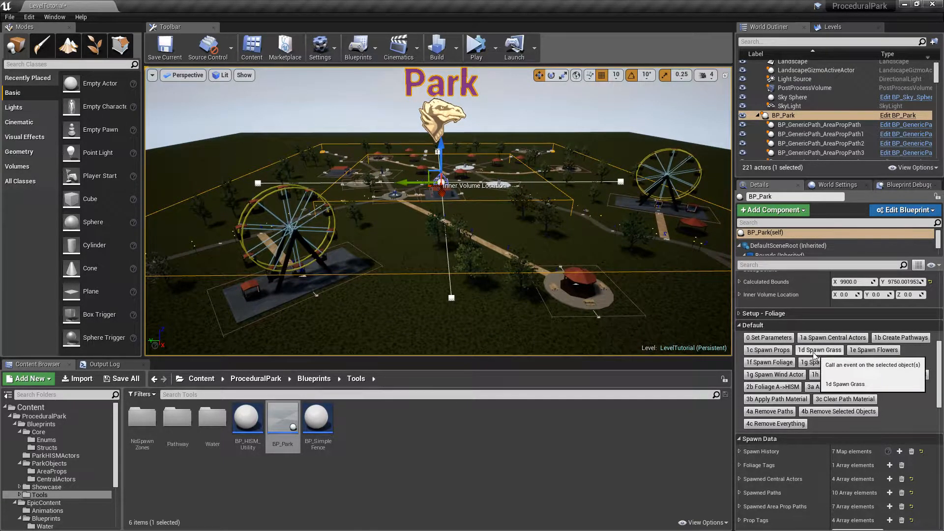
Run 1f Spawn Foliage repeatedly on BP_Park to fill the park with more trees
{"action": "left_click", "coordinate": [775, 364]}
{"action": "left_click", "coordinate": [777, 367]}
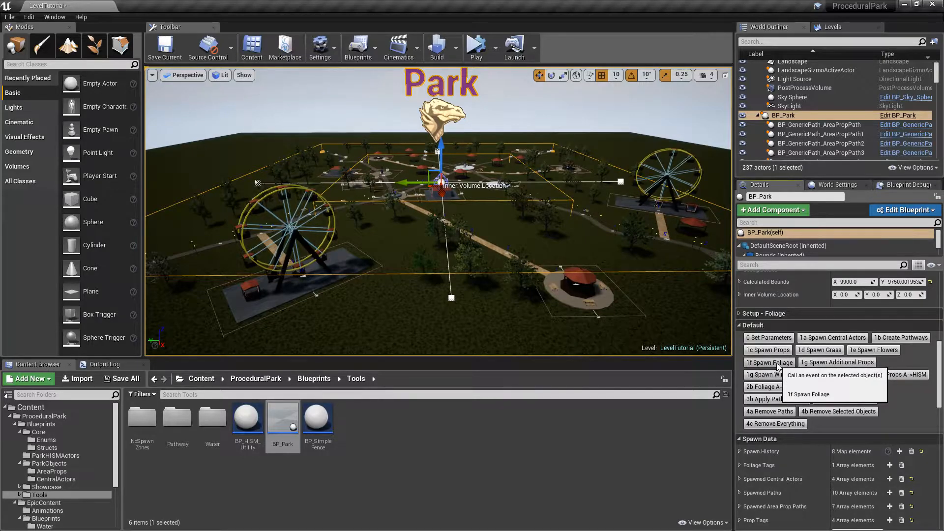
{"action": "left_click", "coordinate": [777, 366]}
{"action": "left_click", "coordinate": [778, 367]}
{"action": "left_click", "coordinate": [778, 367]}
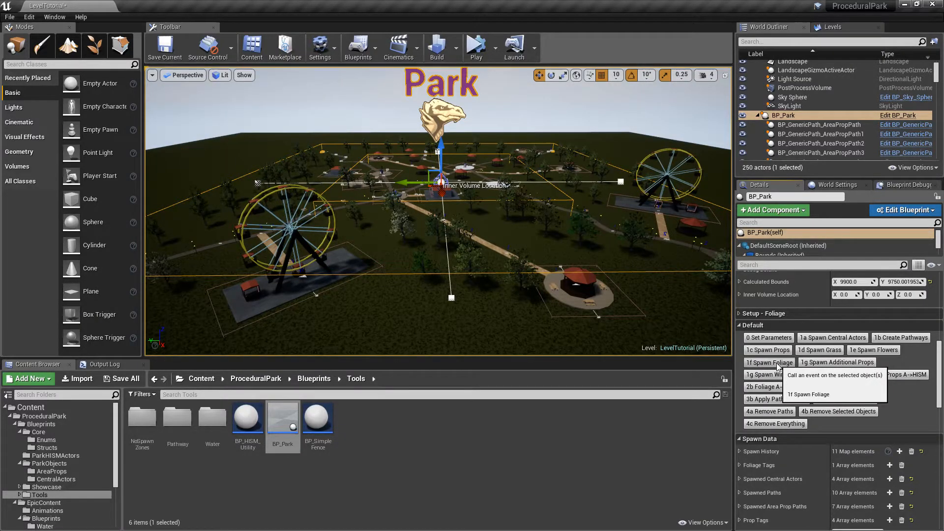
{"action": "left_click", "coordinate": [777, 366]}
{"action": "left_click", "coordinate": [778, 367]}
{"action": "left_click", "coordinate": [778, 366]}
{"action": "left_click", "coordinate": [778, 366]}
{"action": "left_click", "coordinate": [778, 367]}
{"action": "left_click", "coordinate": [778, 366]}
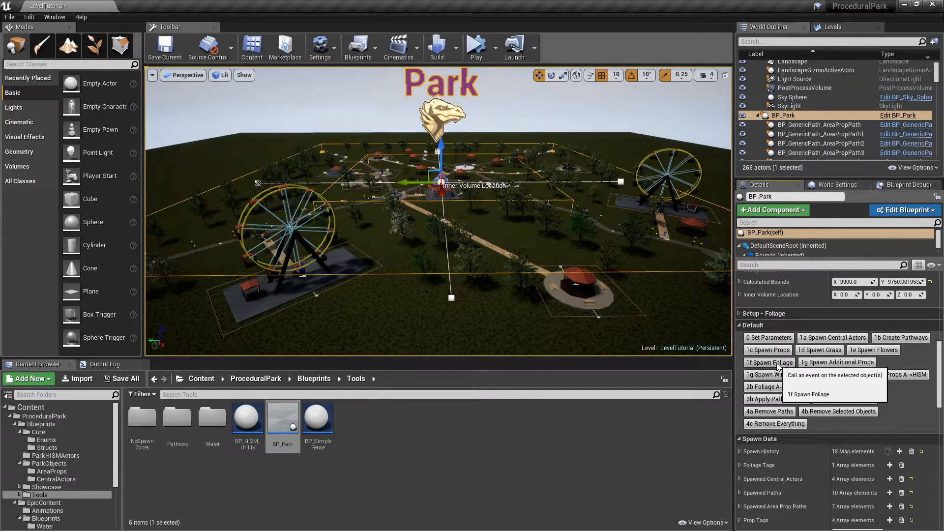